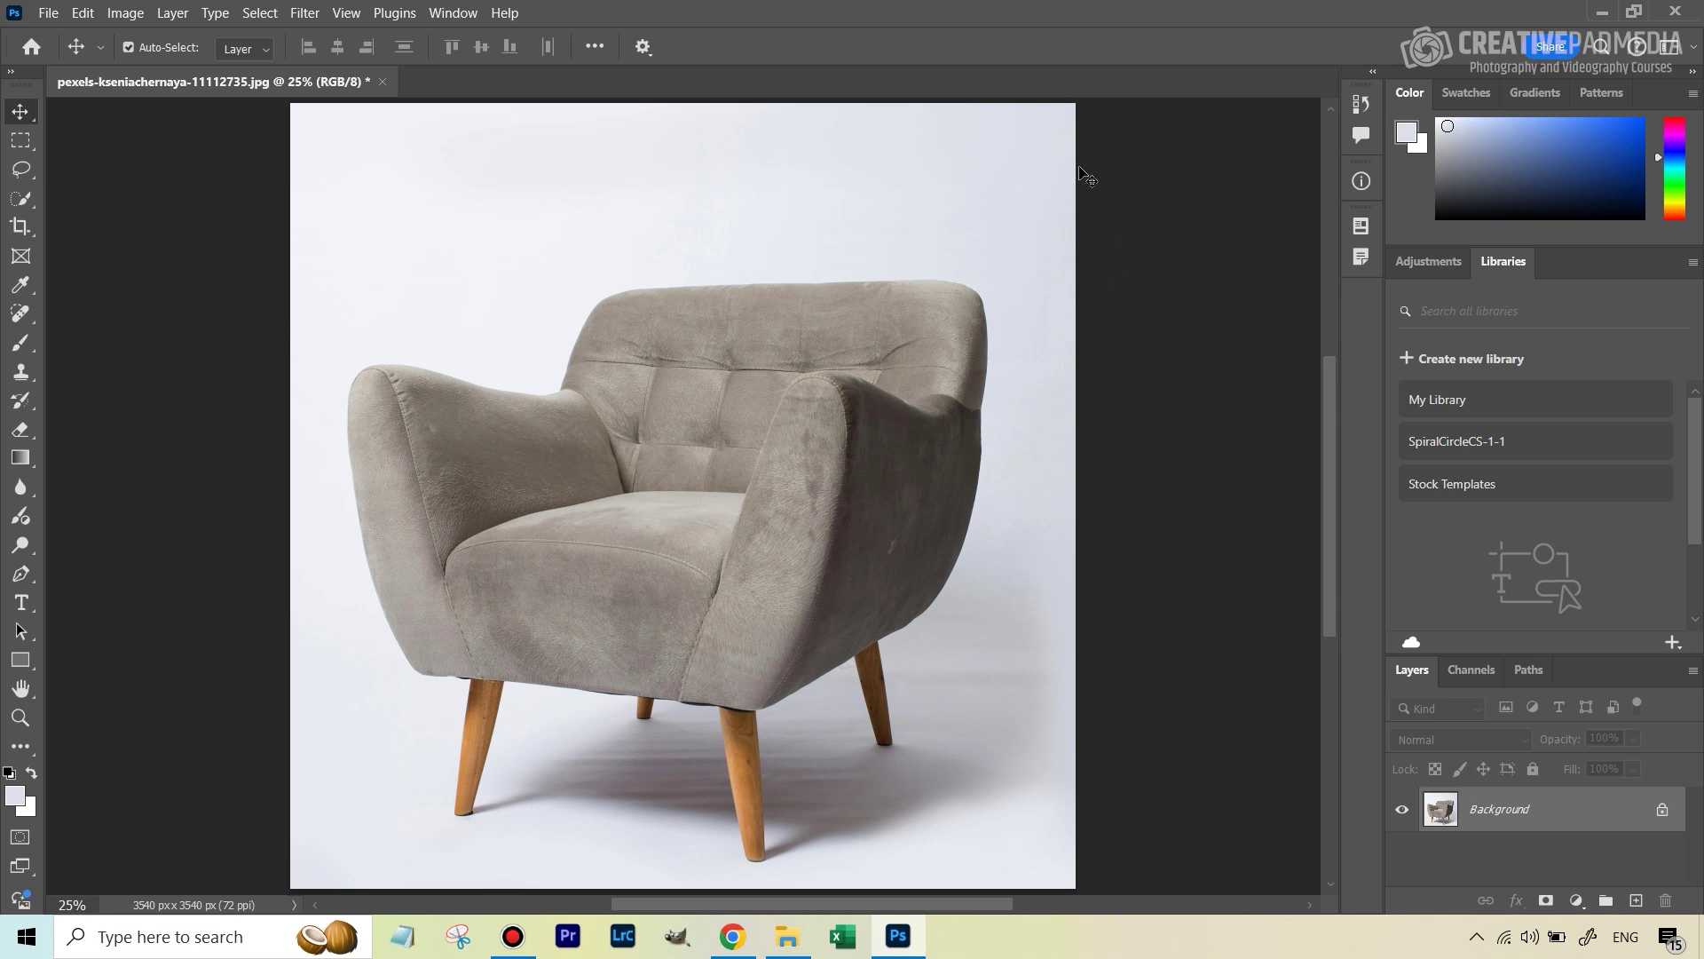
# - Set the foreground colour to the pale bluish-grey backdrop, sampled as hex dbdfe8
pyautogui.click(16, 798)
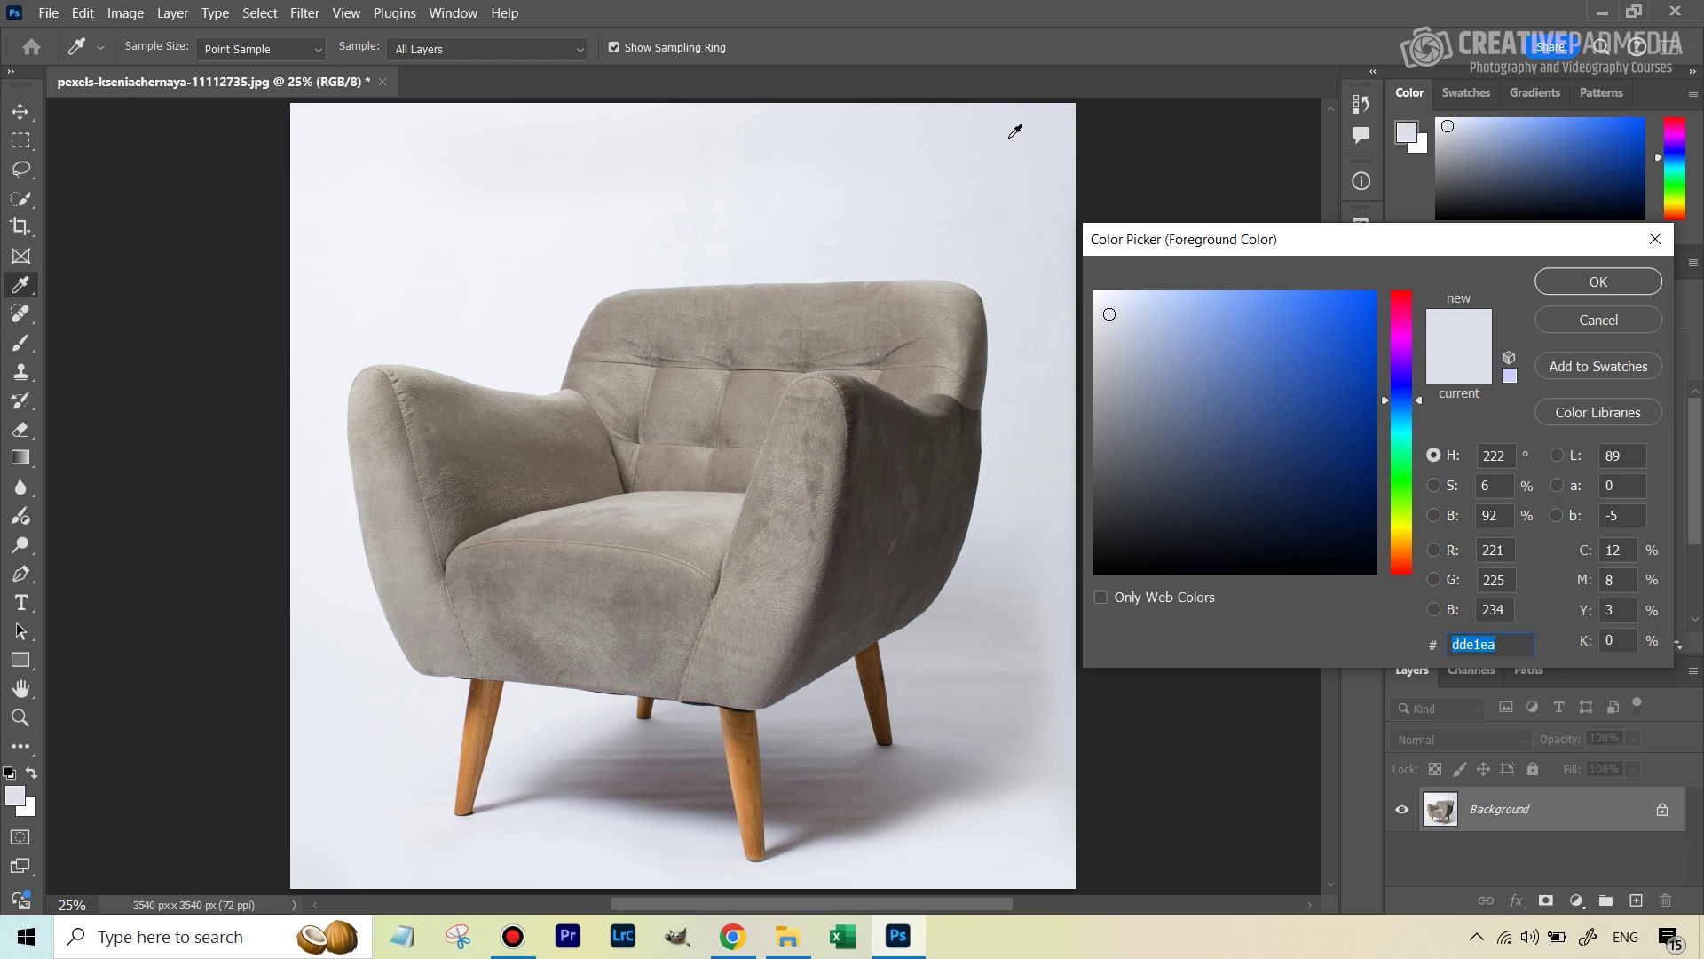
pyautogui.click(1017, 131)
pyautogui.click(1028, 203)
pyautogui.click(1577, 291)
pyautogui.press('v')
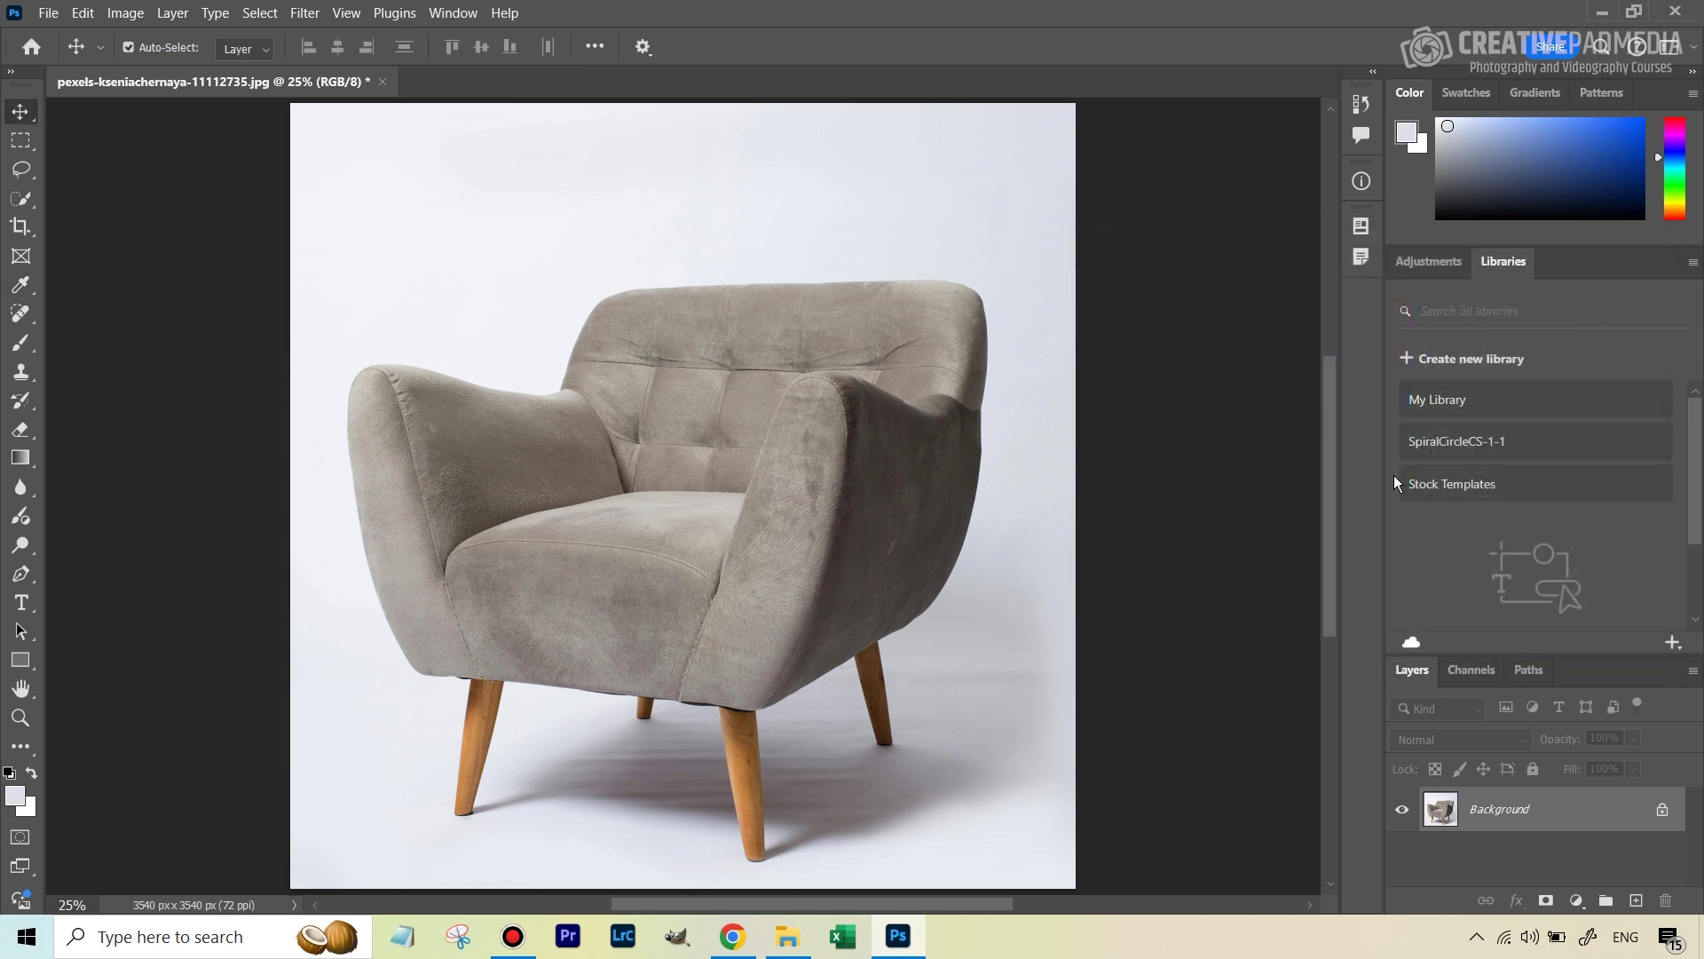
# - Duplicate the Background layer as 'Background copy'
pyautogui.rightClick(1523, 814)
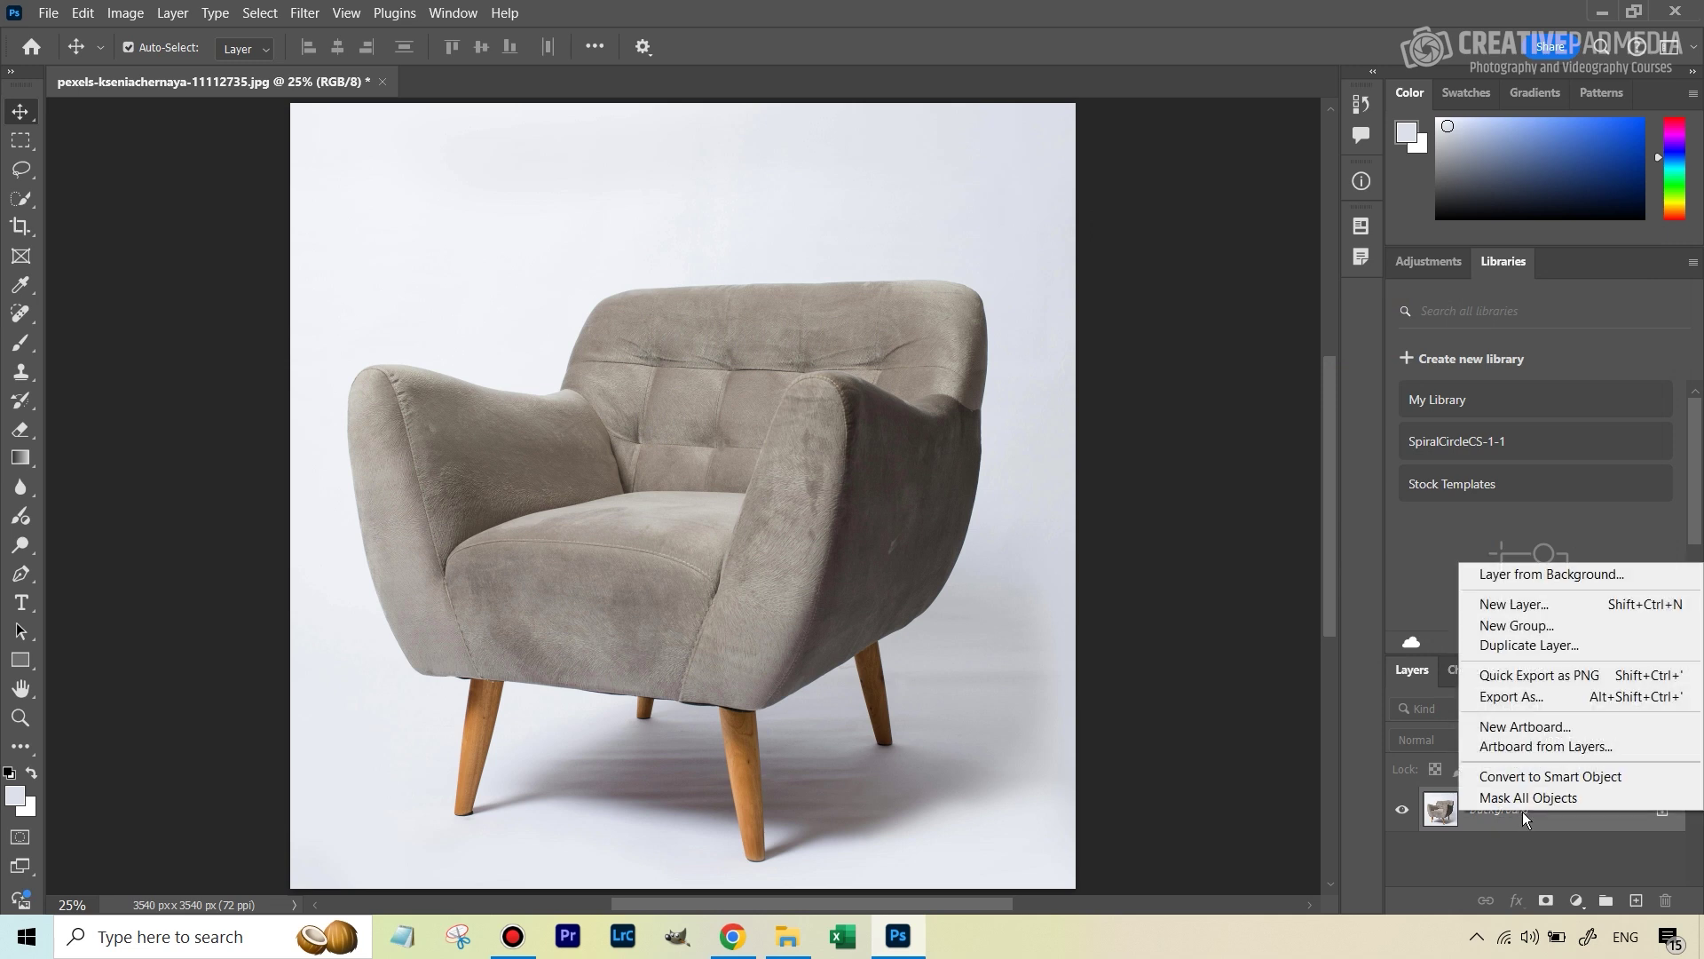
pyautogui.click(1578, 644)
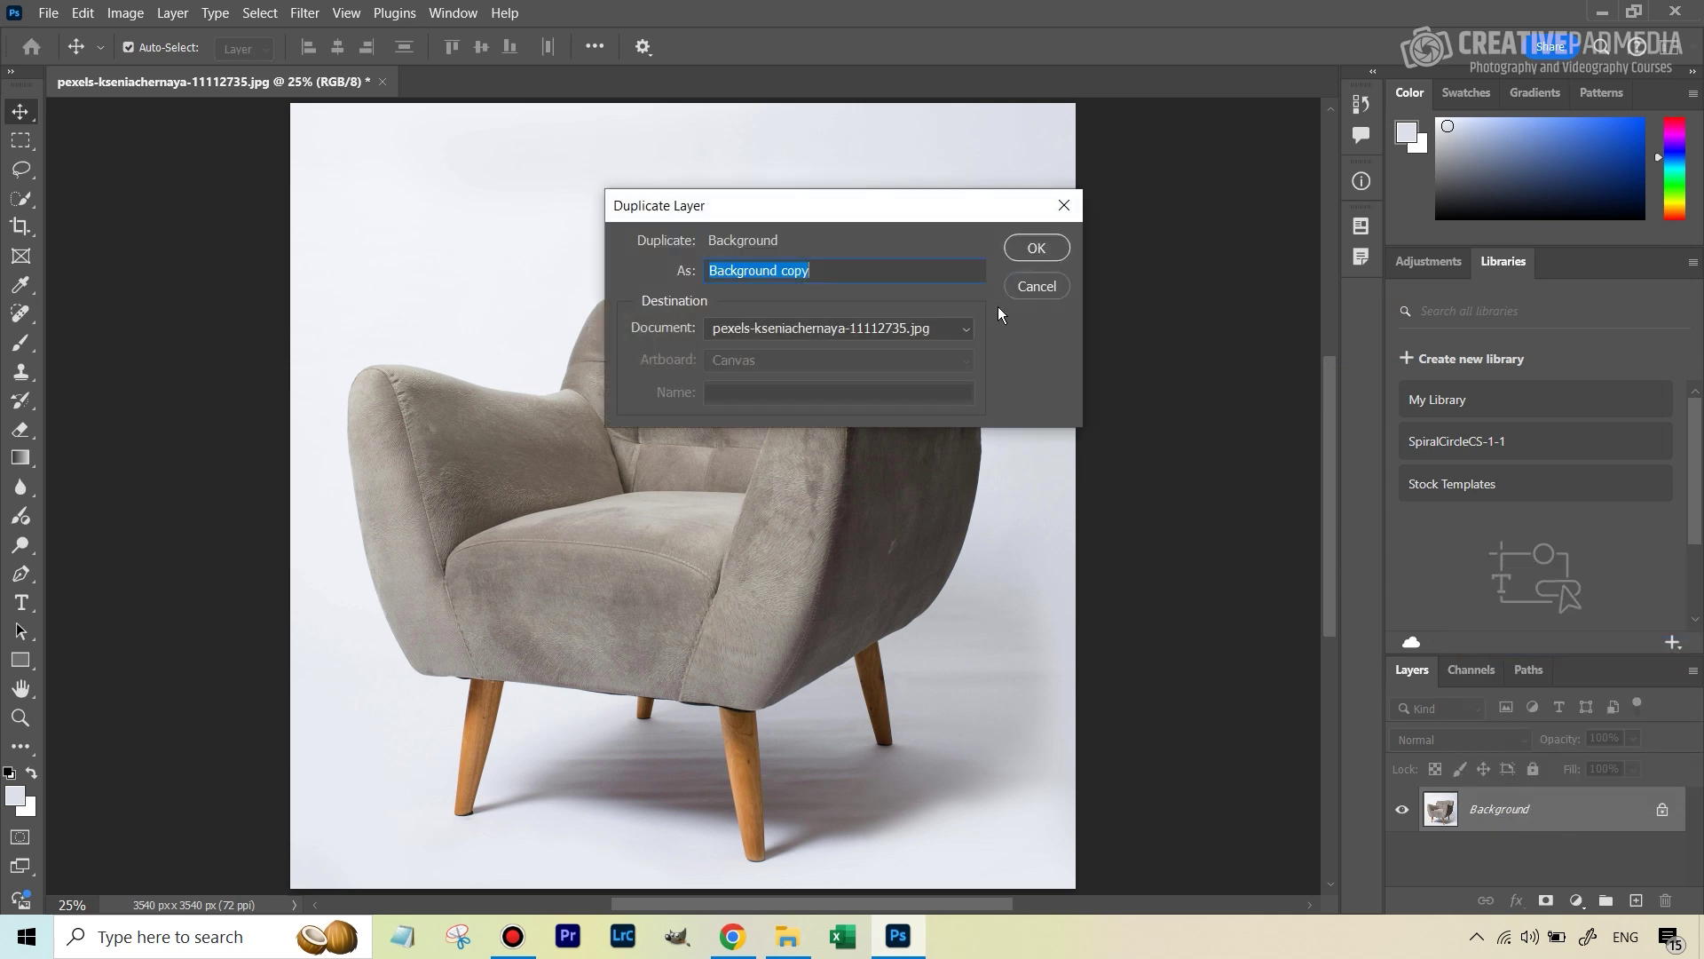
pyautogui.click(1034, 252)
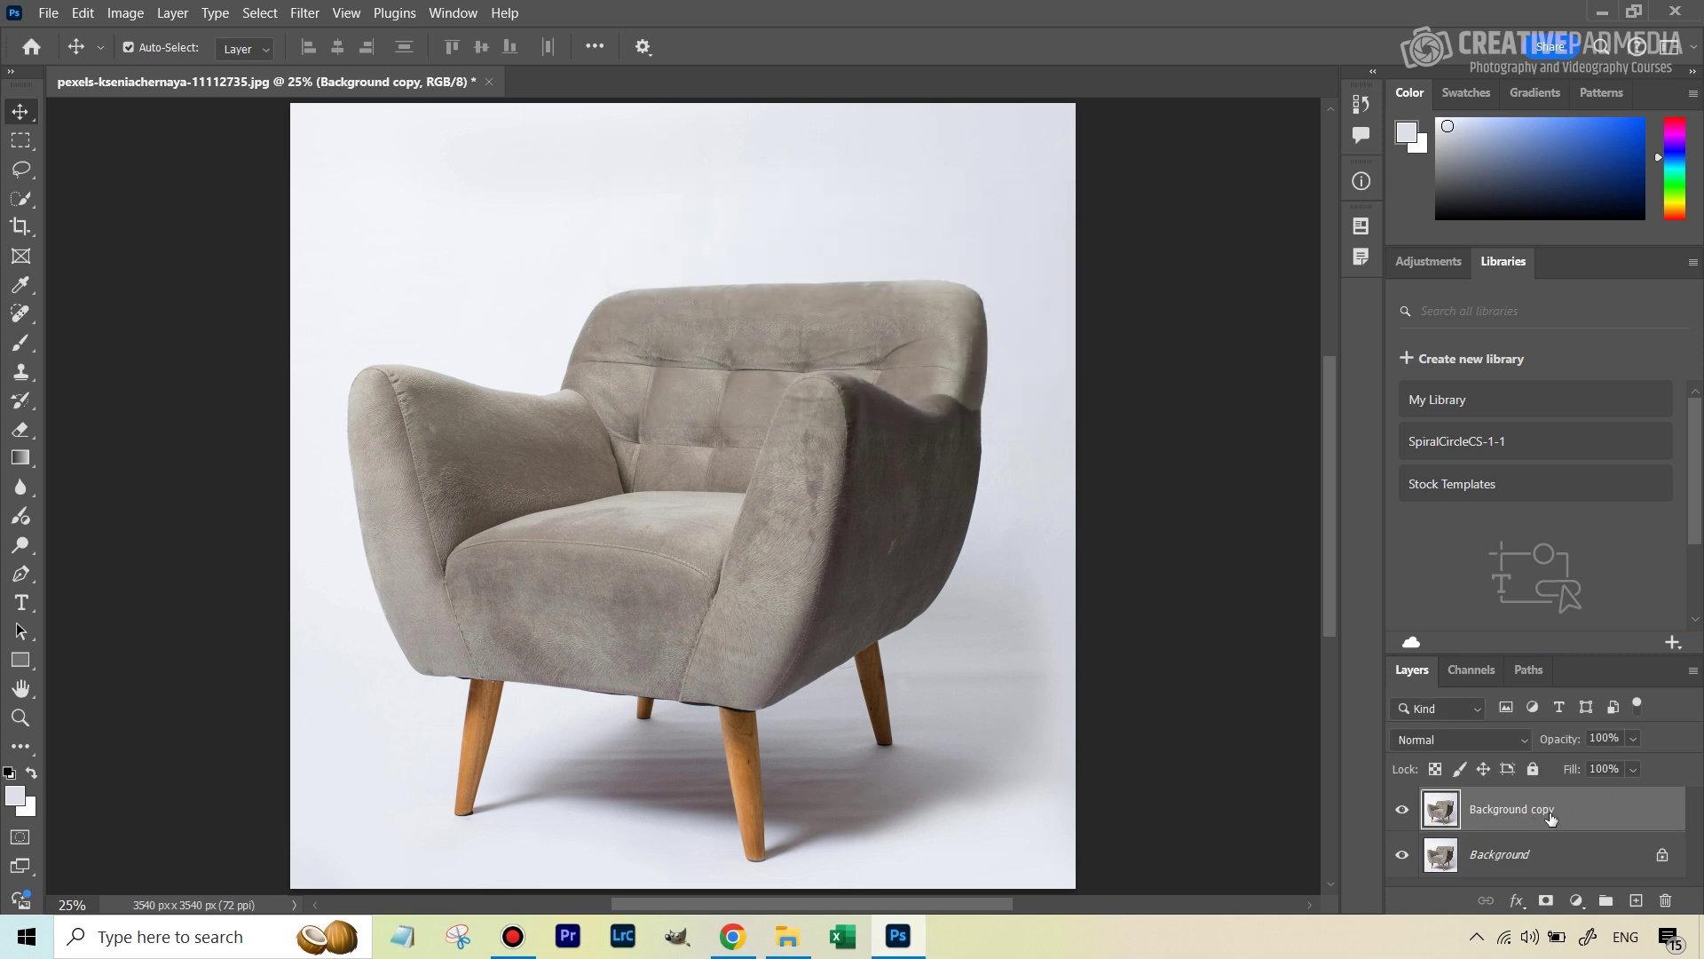
# - Open the Replace Color adjustment from the Image > Adjustments menu
pyautogui.click(126, 14)
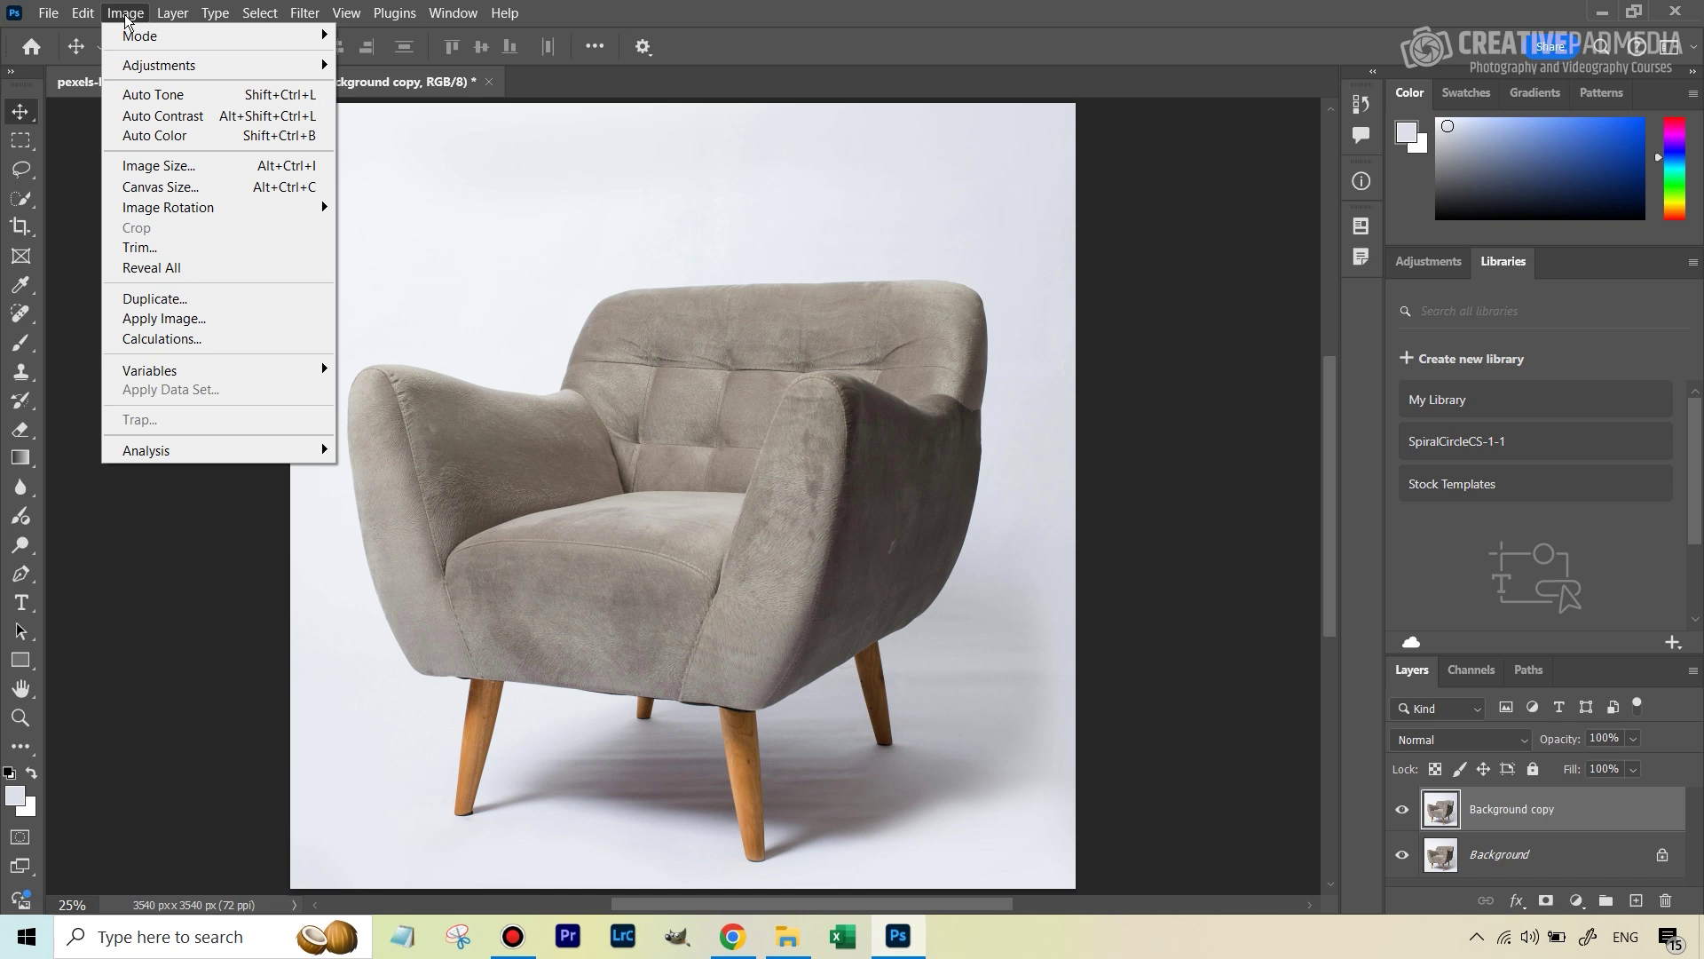
pyautogui.moveTo(204, 76)
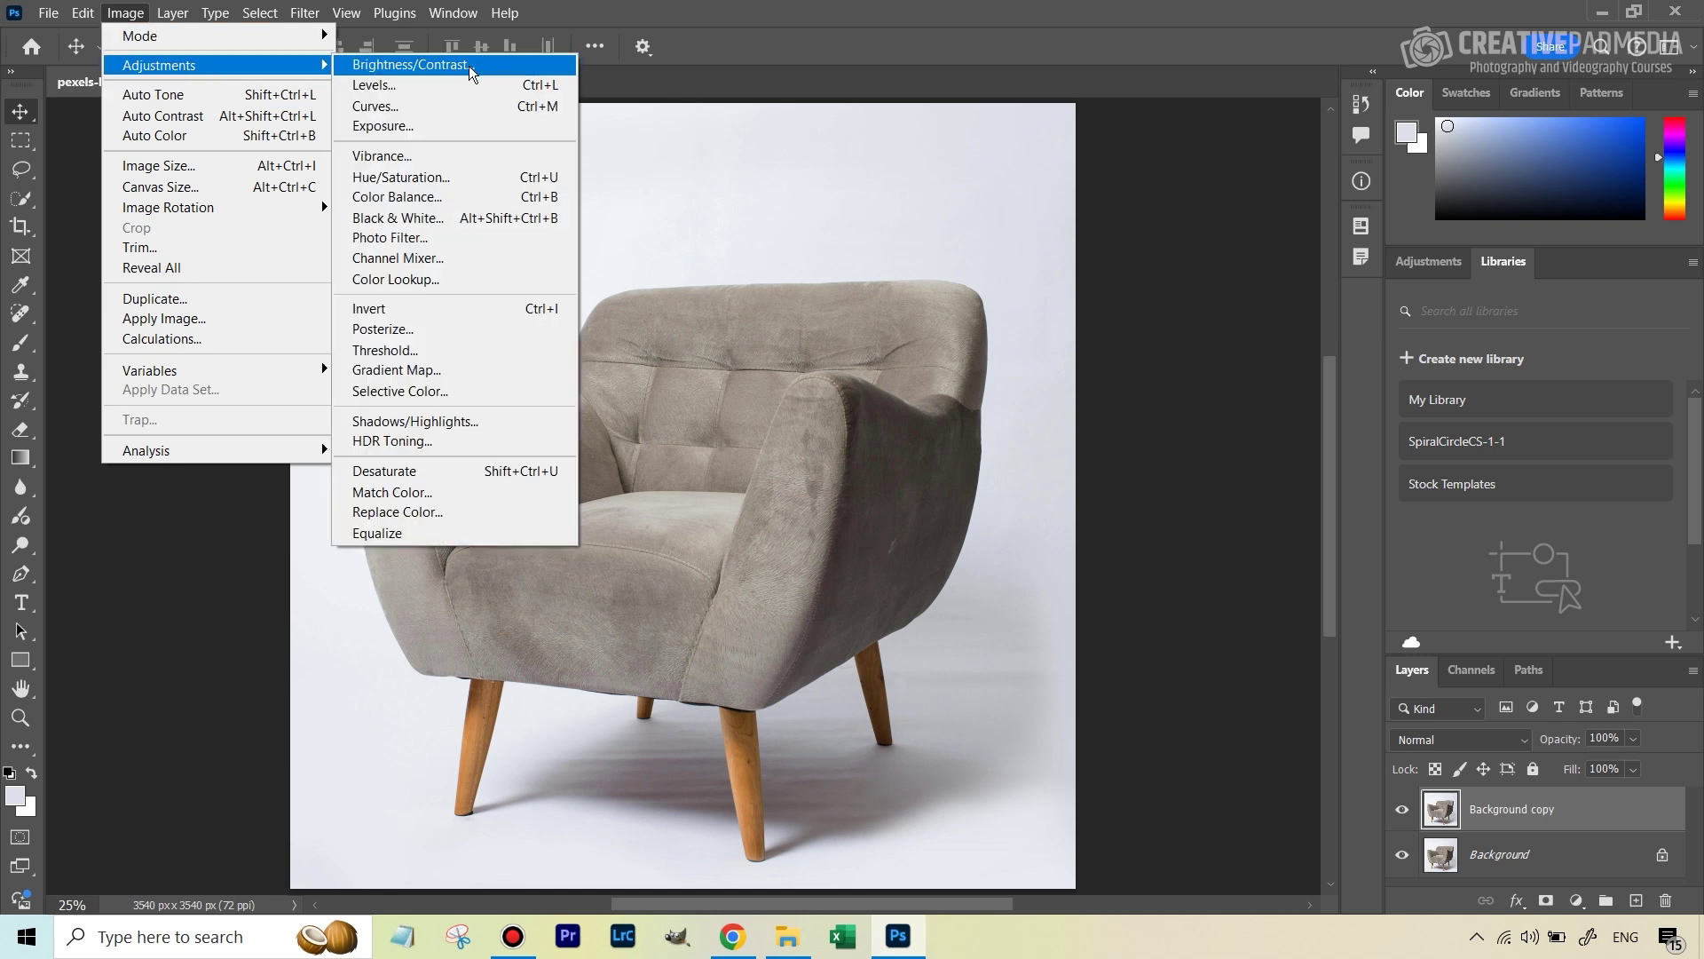
pyautogui.click(419, 515)
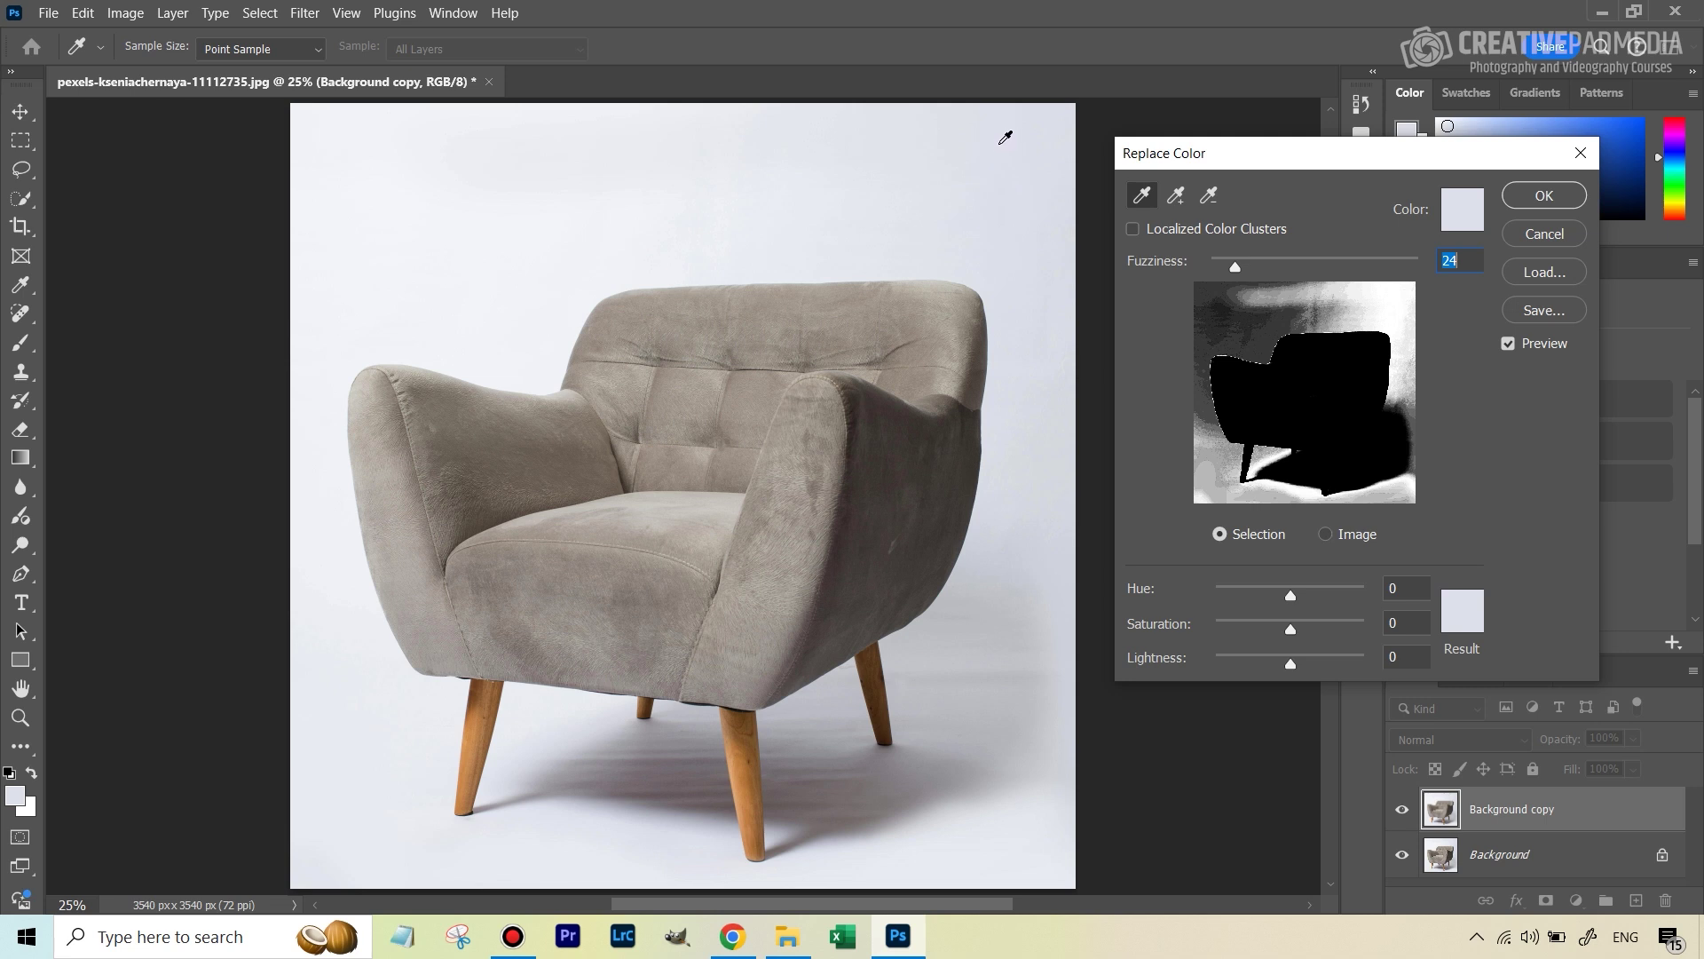
# - Sample the light backdrop, then add the chair's shadows and more backdrop to the selection
pyautogui.click(976, 170)
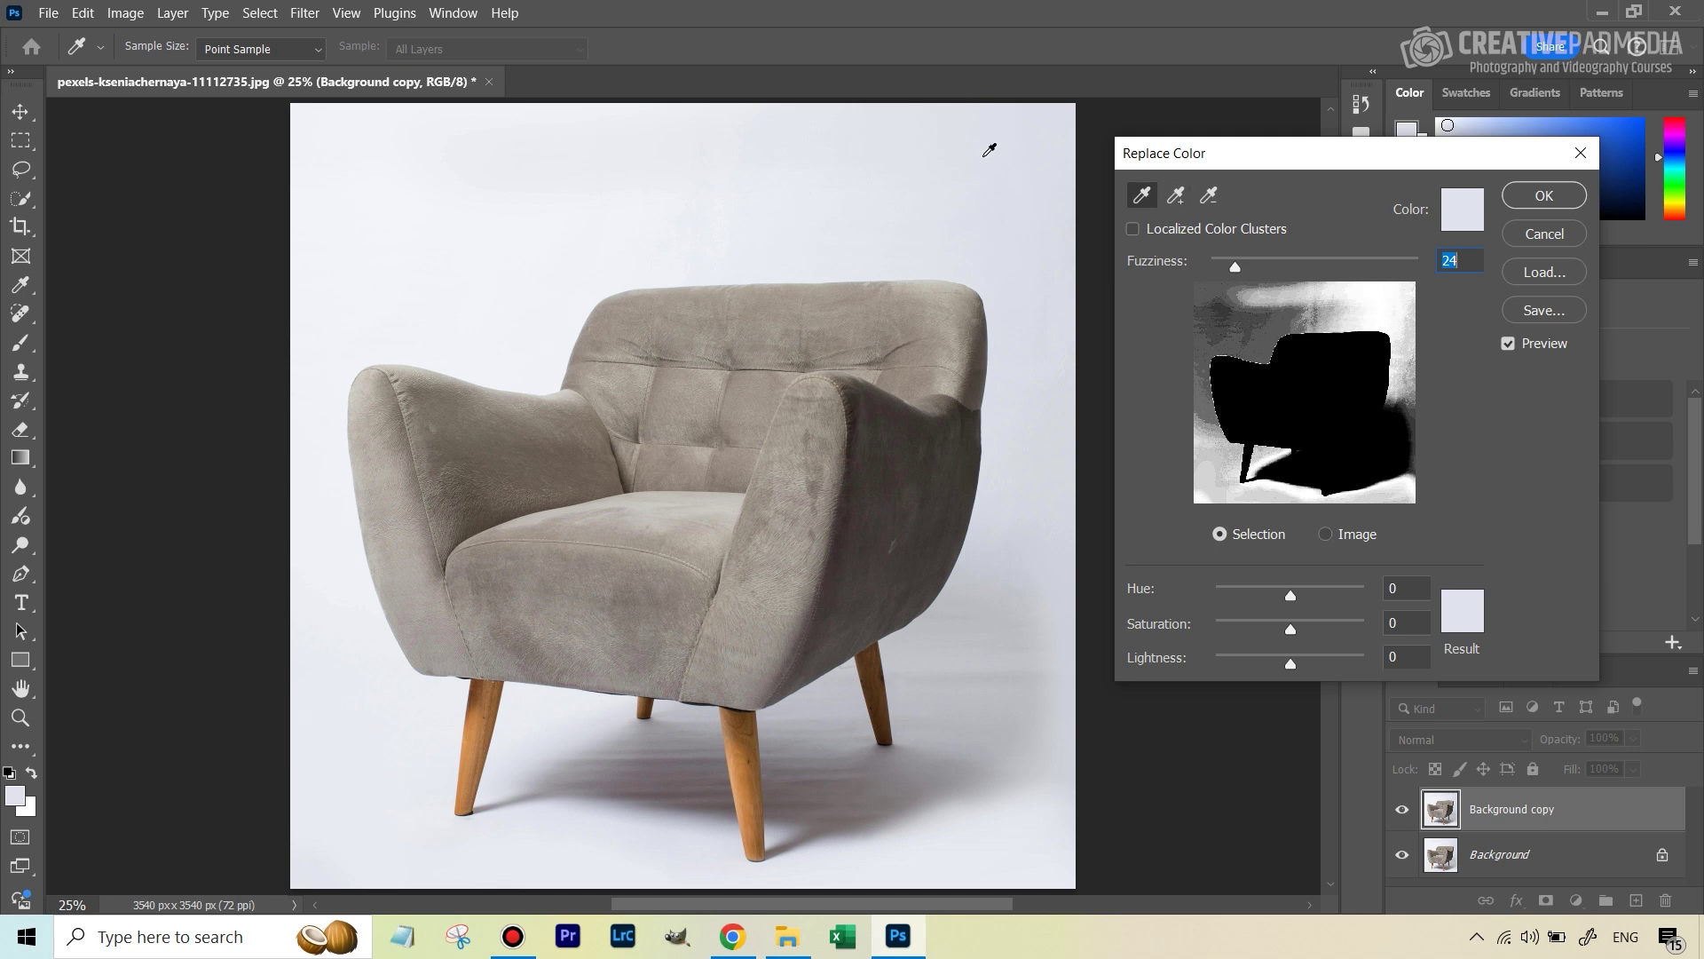
pyautogui.click(1177, 199)
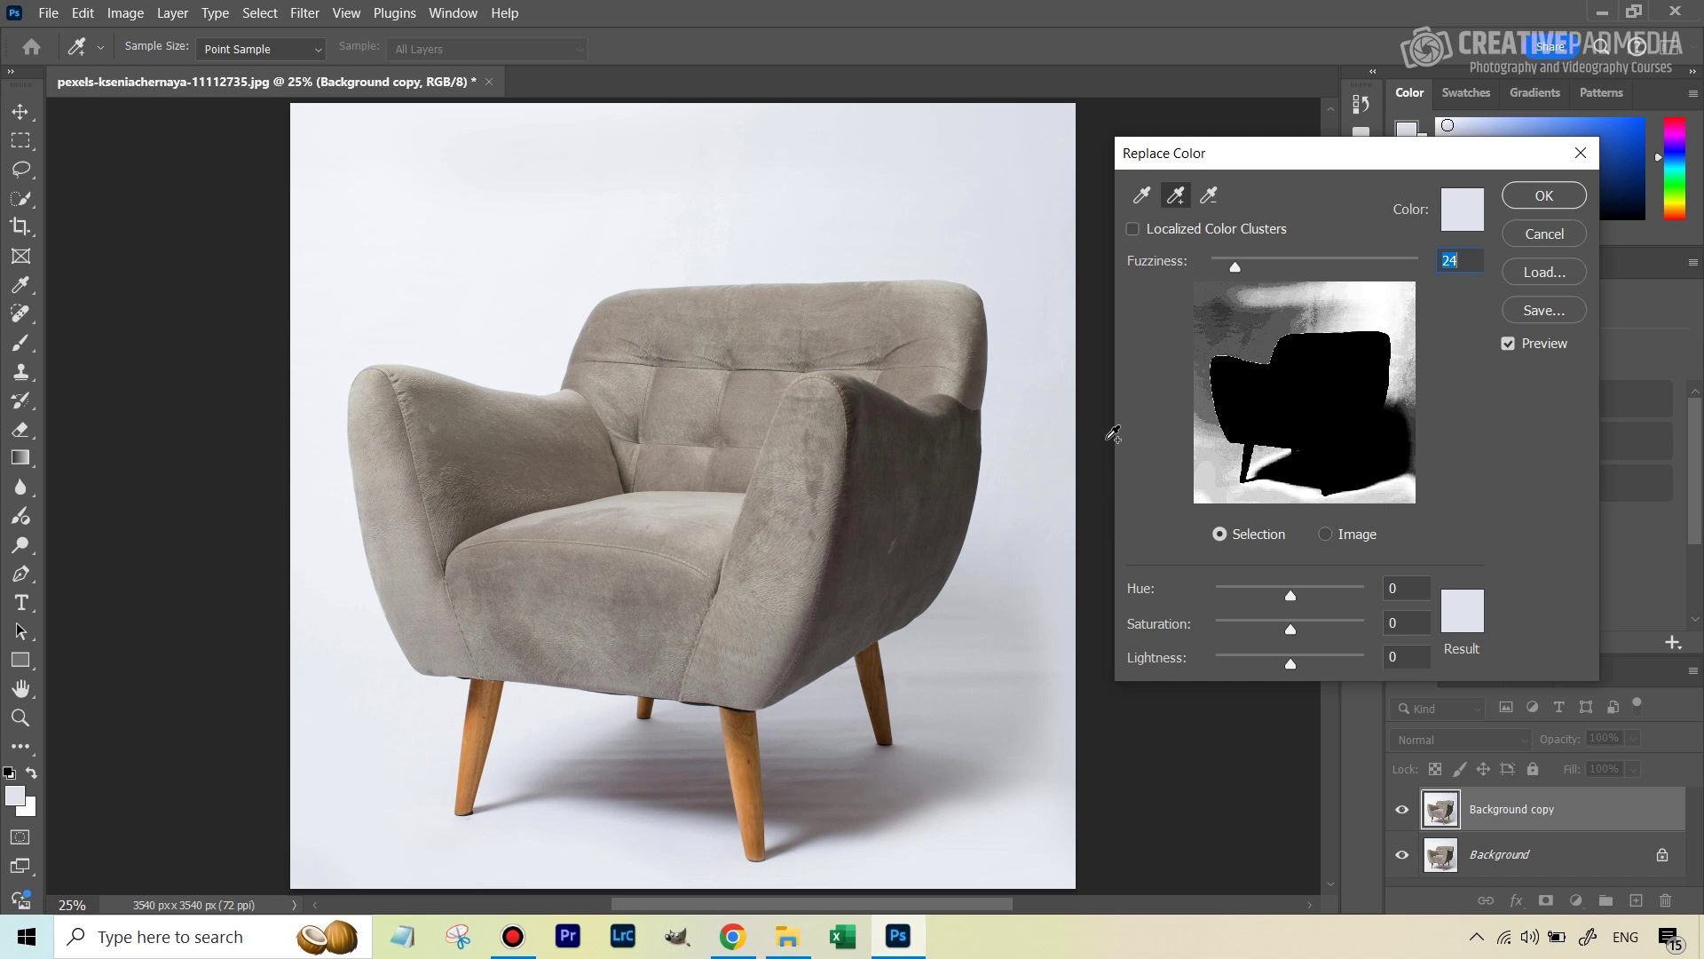
pyautogui.click(1044, 408)
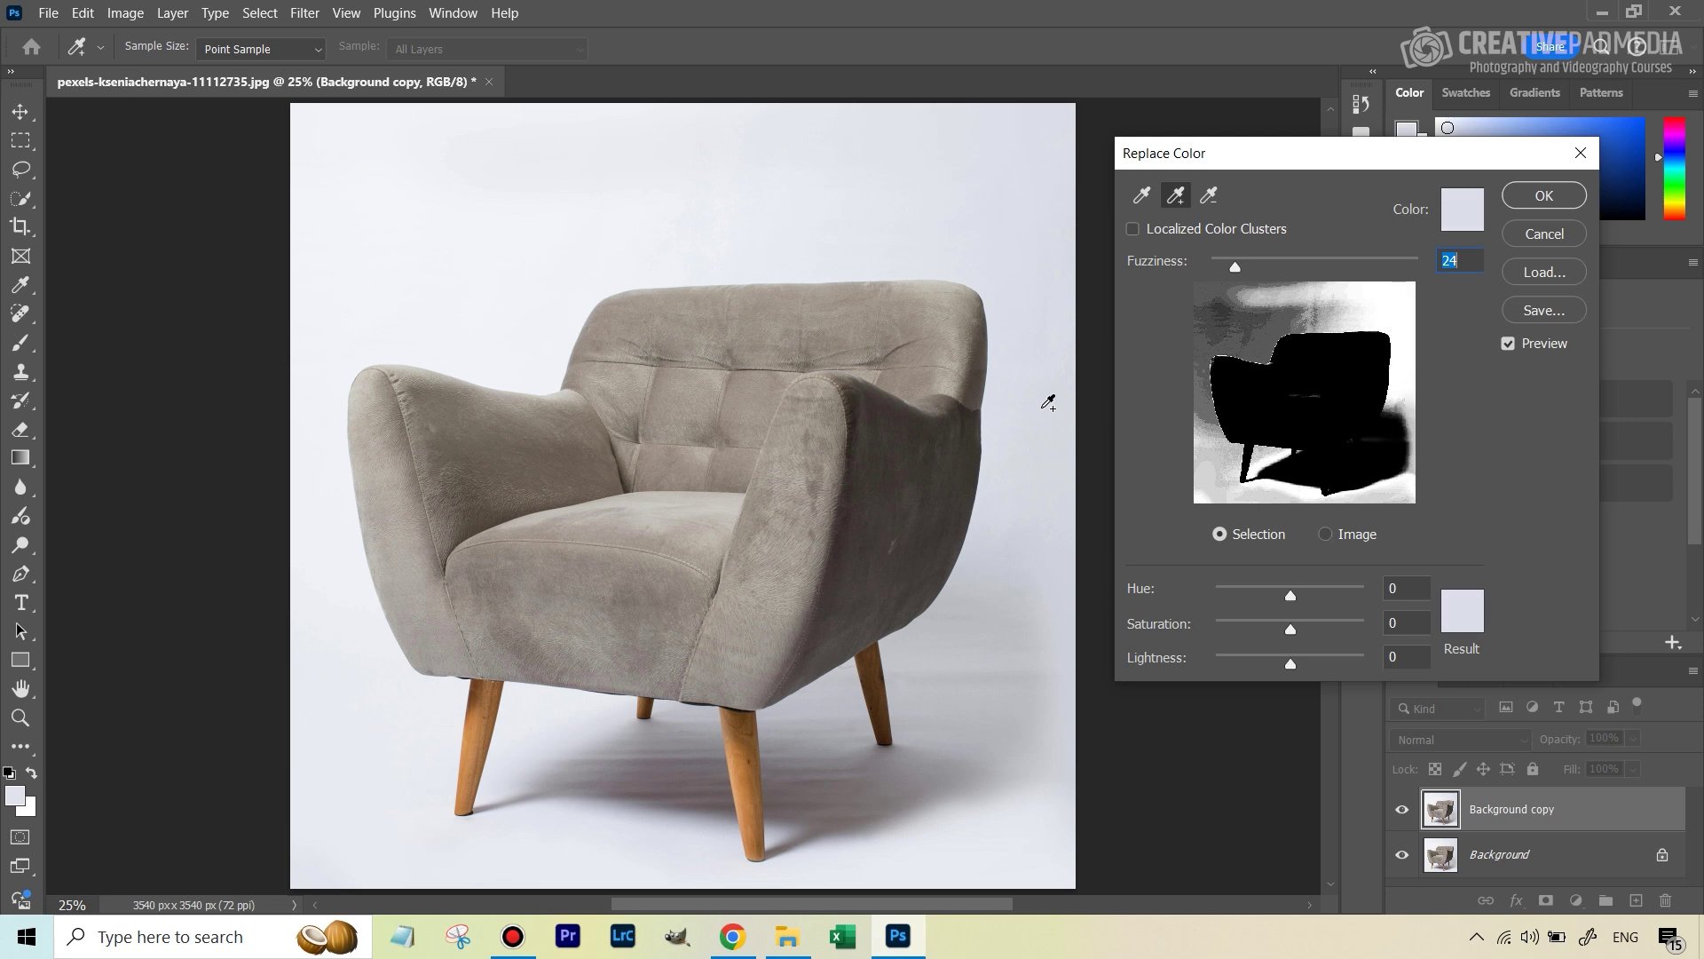
pyautogui.click(372, 177)
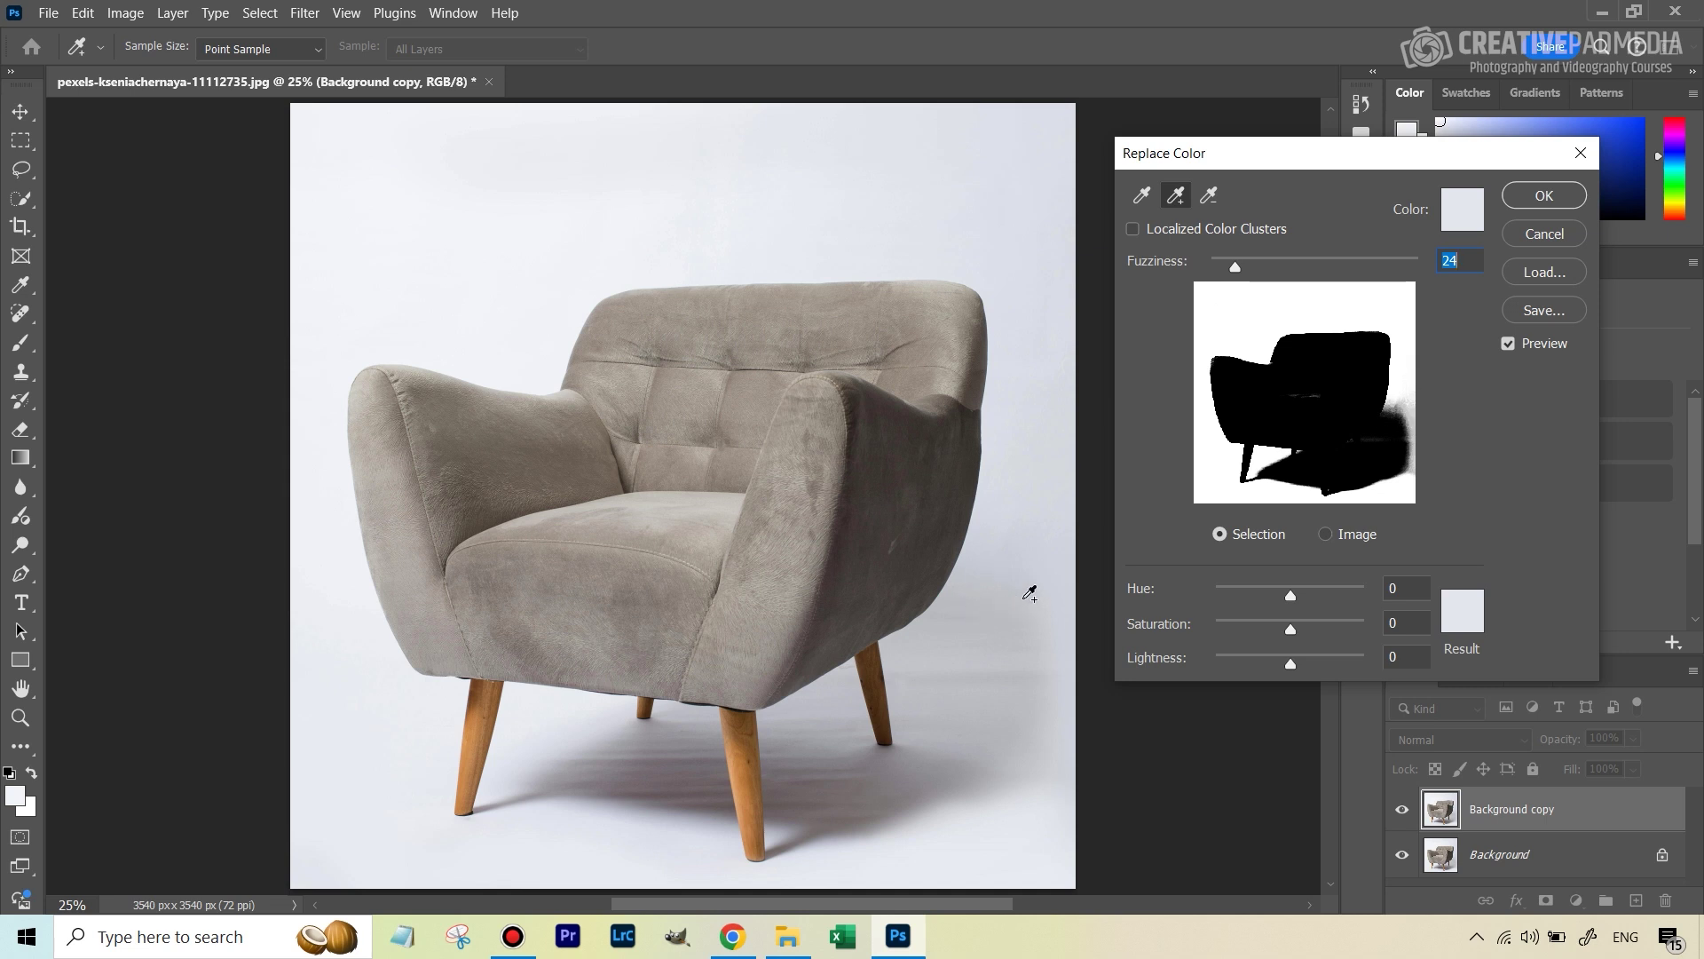
pyautogui.click(1030, 594)
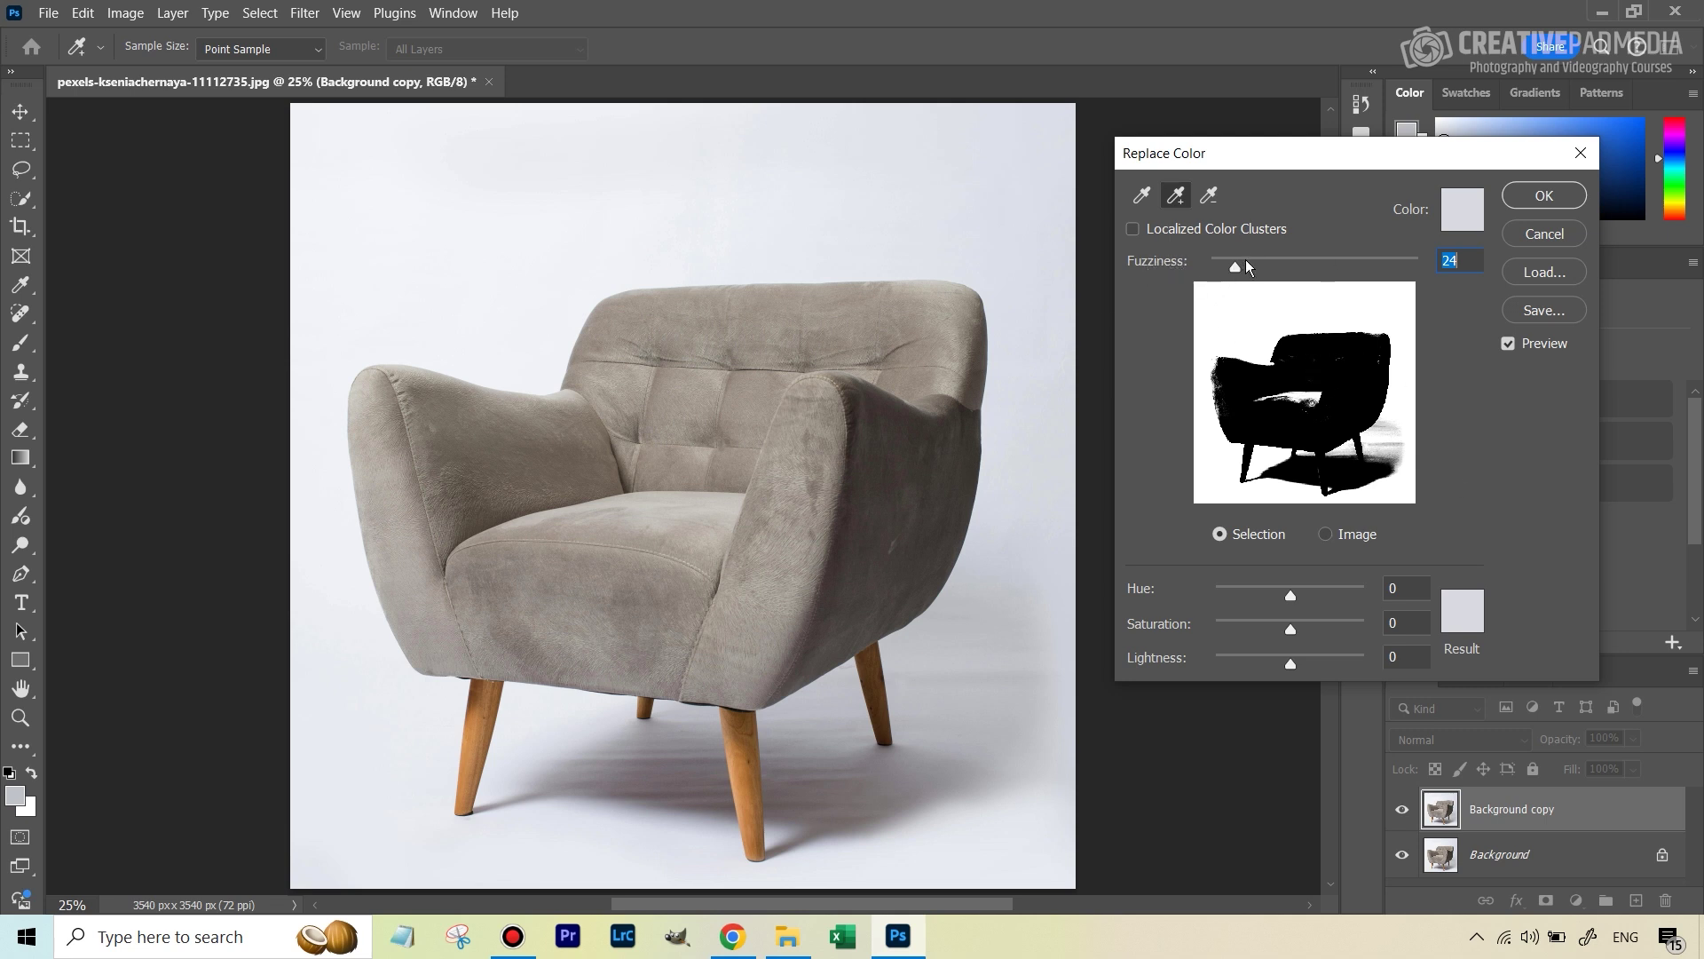
# - Raise the Replace Color Fuzziness to about 62 so backdrop and shadow are fully selected
pyautogui.moveTo(1236, 266)
pyautogui.mouseDown()
pyautogui.moveTo(1277, 265)
pyautogui.moveTo(1261, 268)
pyautogui.mouseUp()
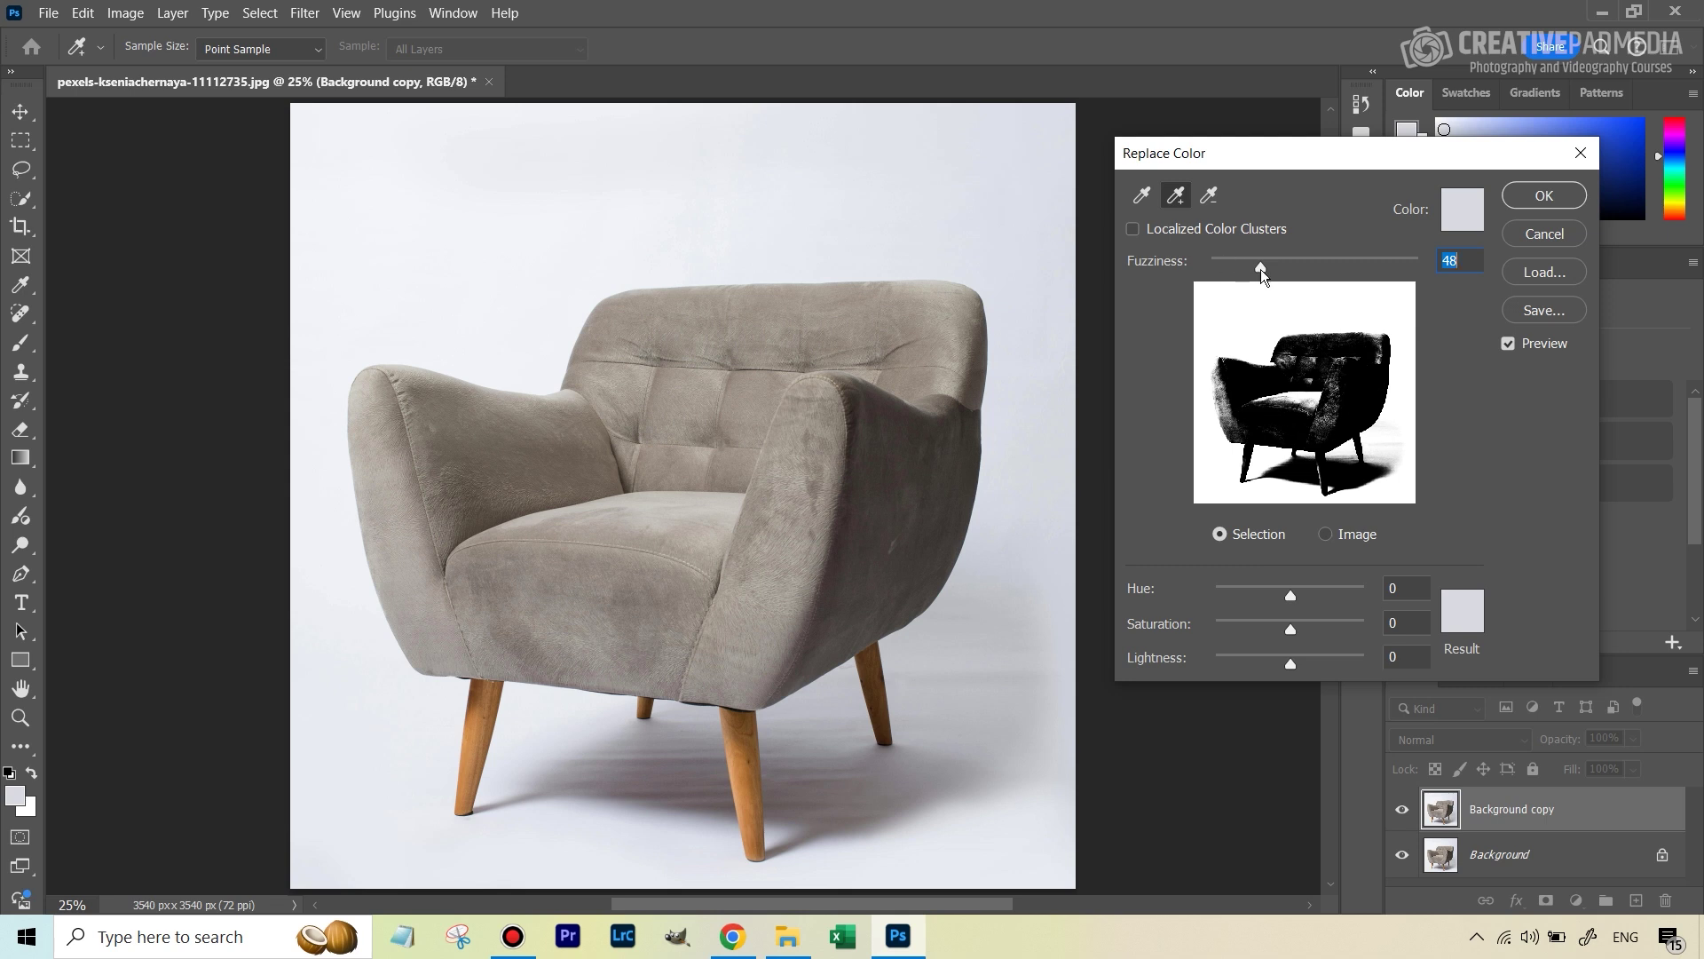
pyautogui.moveTo(1261, 268); pyautogui.dragTo(1275, 270)
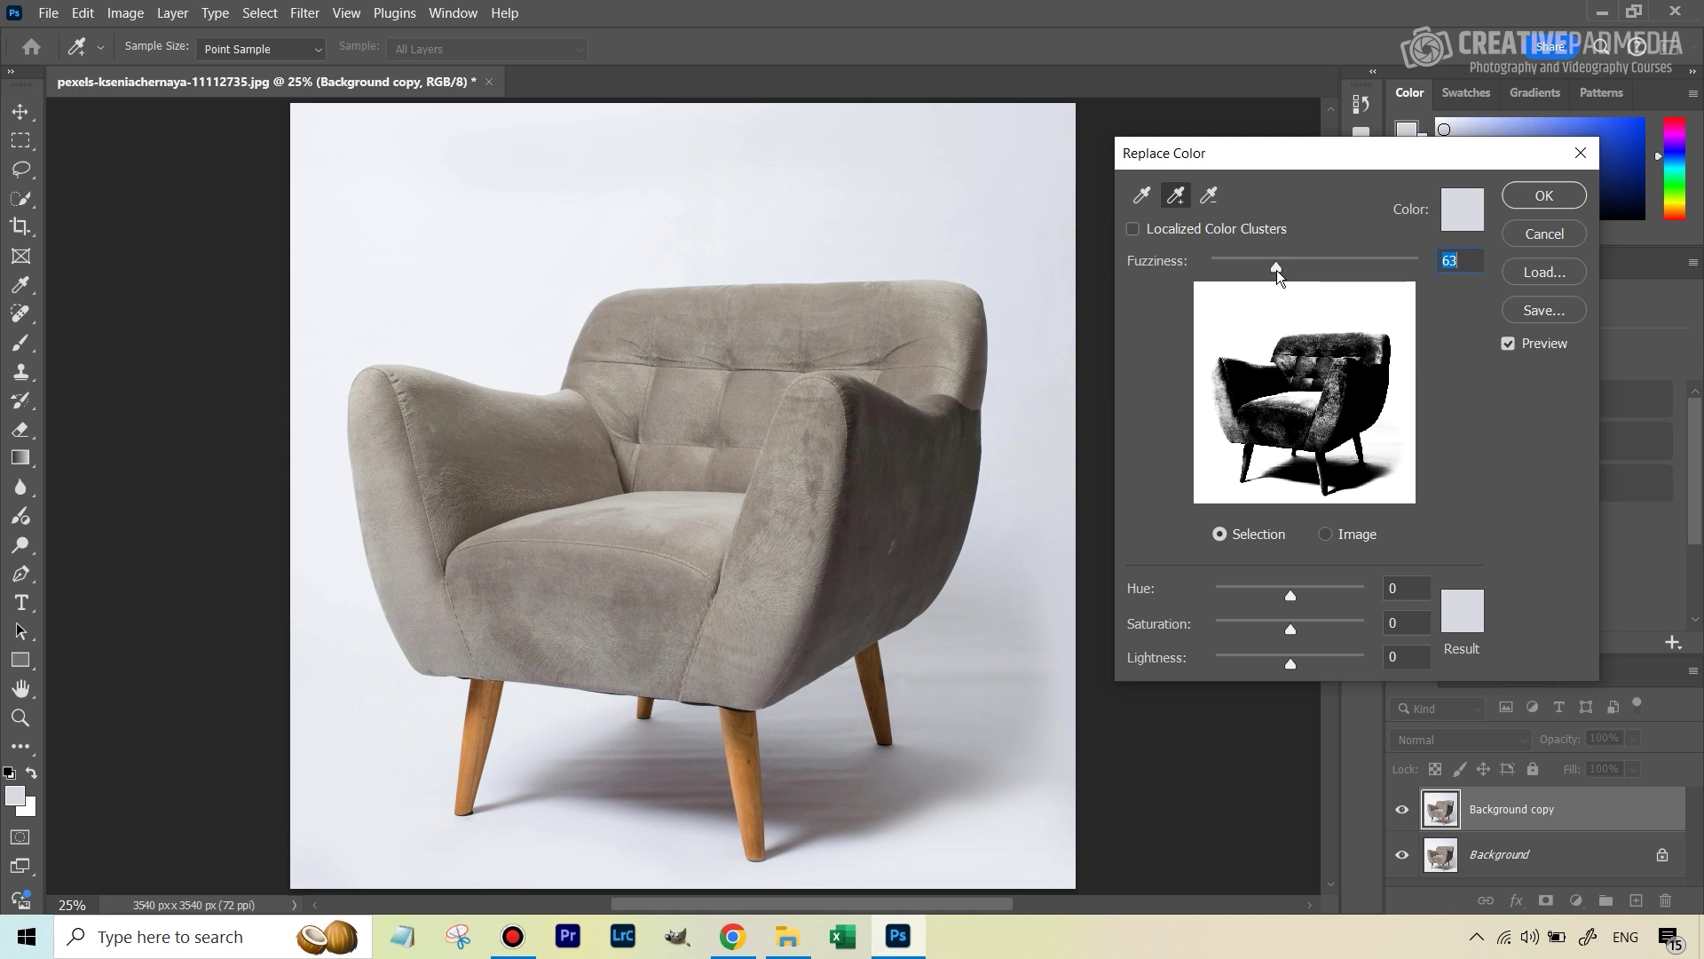
pyautogui.moveTo(1276, 264); pyautogui.dragTo(1272, 268)
# - Push Lightness to +100 and apply the Replace Color change to the Background copy
pyautogui.moveTo(1291, 662); pyautogui.dragTo(1370, 656)
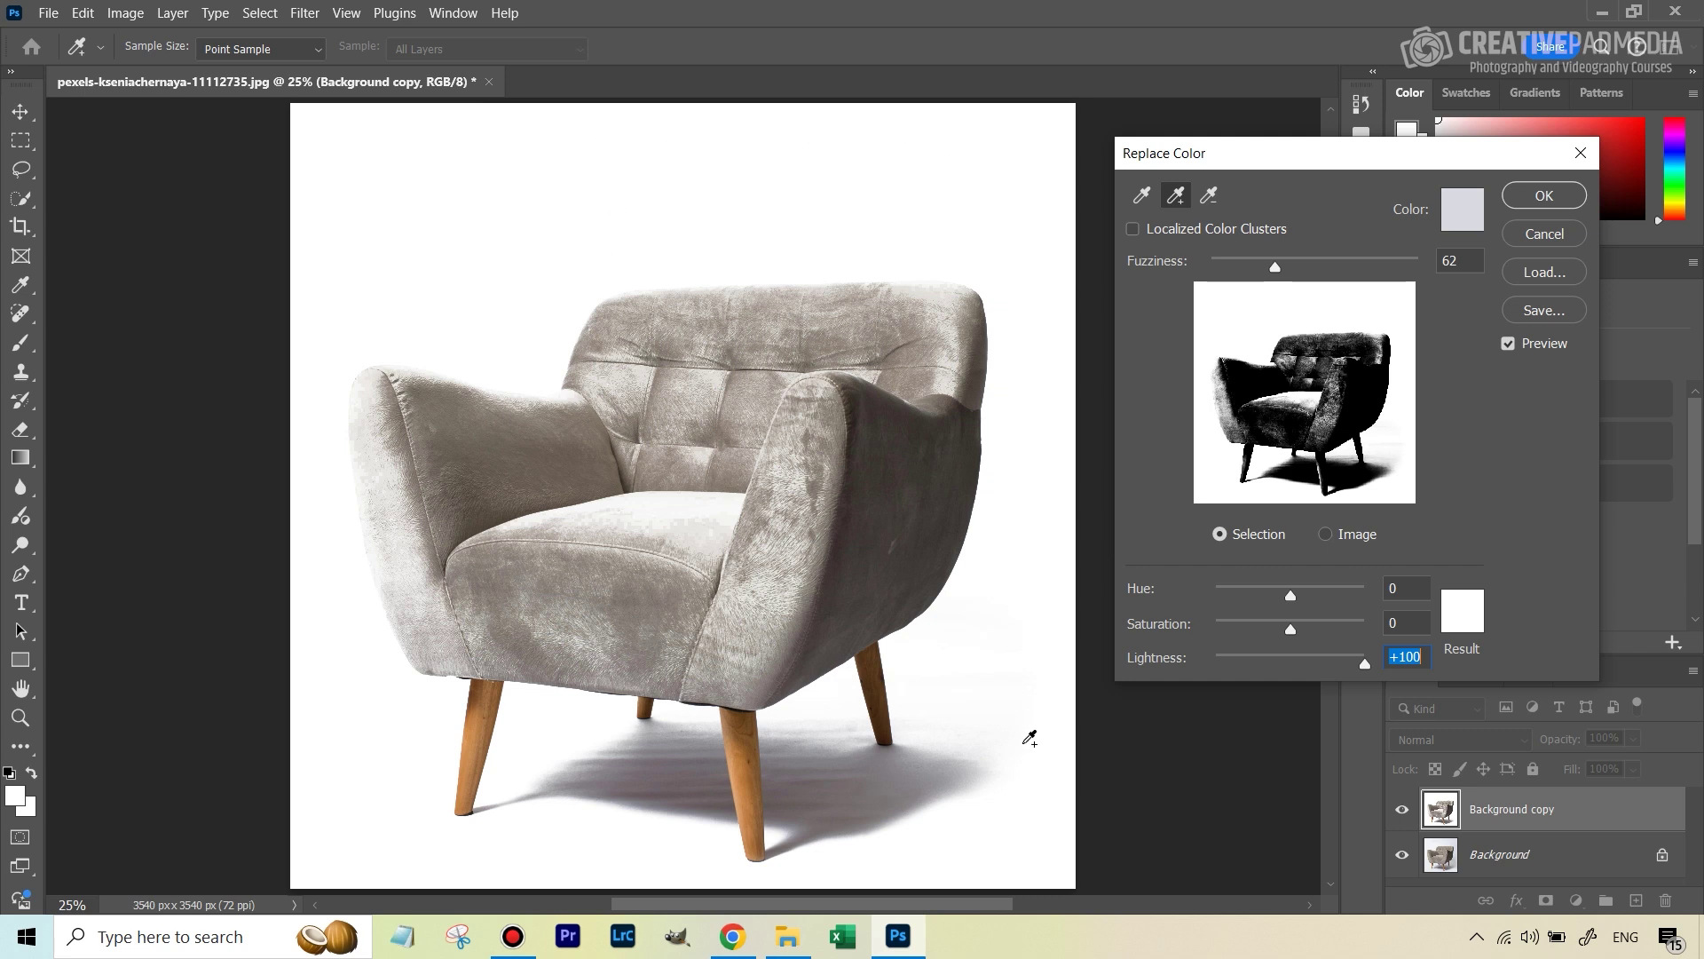
pyautogui.click(1533, 207)
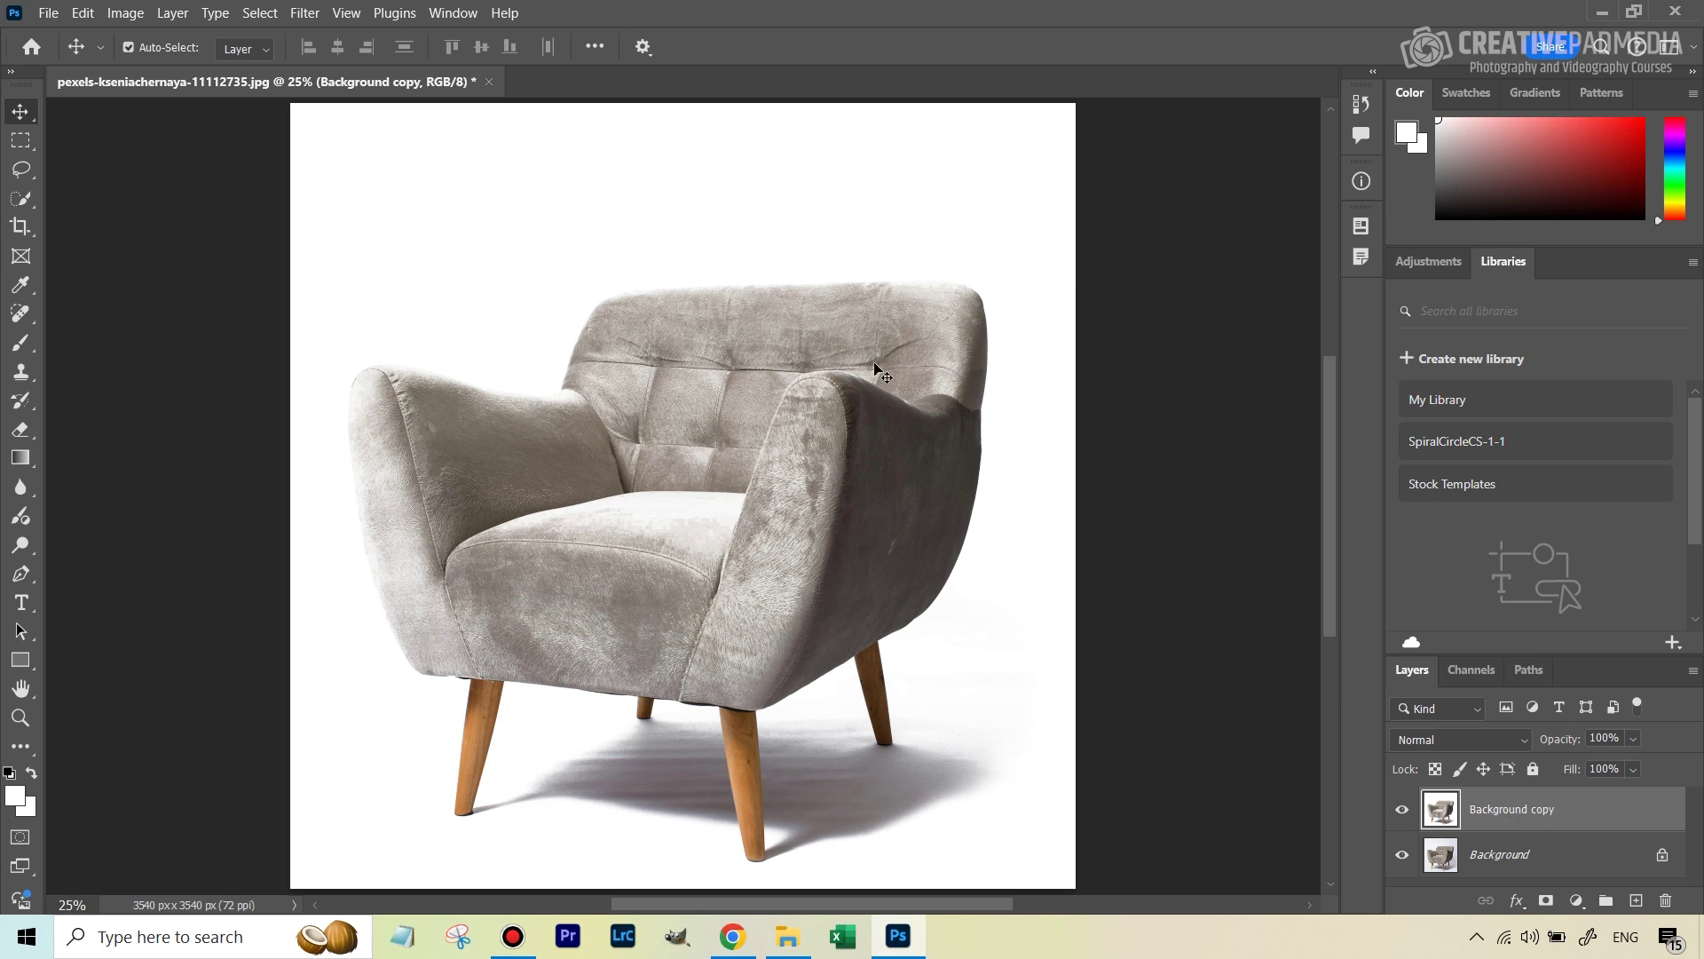
# - Hide Background copy and quick-select the chair's upholstered body on the original Background layer
pyautogui.click(1399, 810)
pyautogui.click(1509, 854)
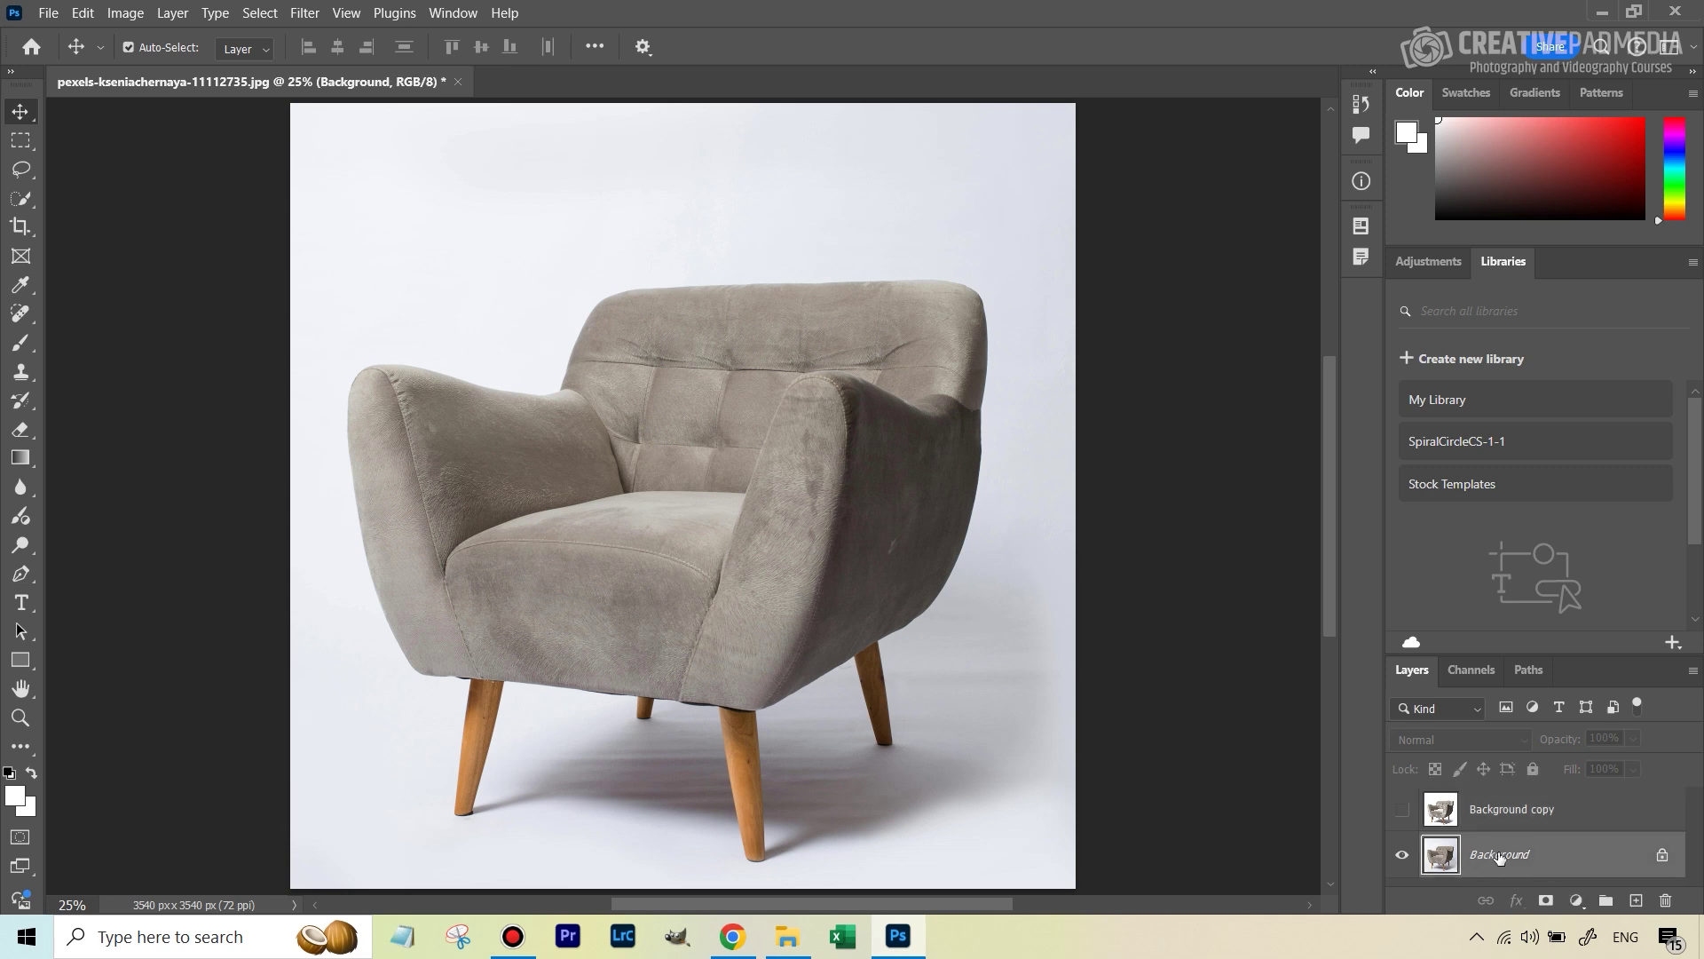
pyautogui.click(23, 202)
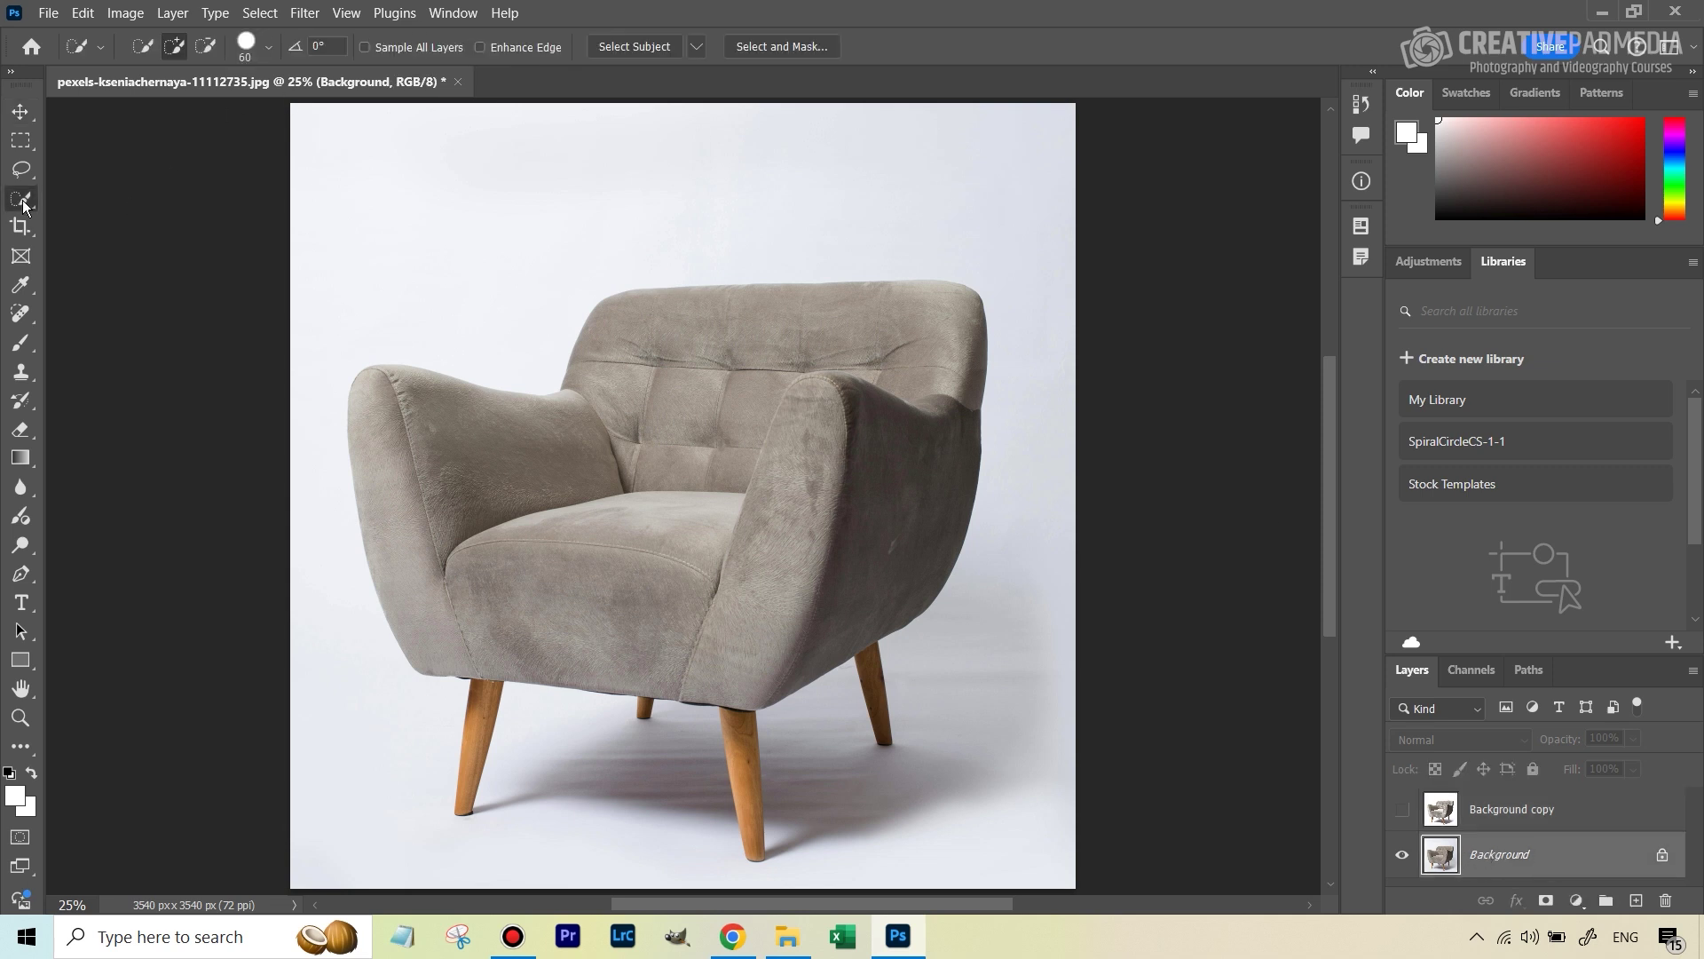
pyautogui.rightClick(23, 202)
pyautogui.click(113, 220)
pyautogui.moveTo(613, 306)
pyautogui.mouseDown()
pyautogui.moveTo(590, 421)
pyautogui.moveTo(519, 453)
pyautogui.moveTo(391, 414)
pyautogui.moveTo(439, 585)
pyautogui.moveTo(532, 614)
pyautogui.moveTo(627, 607)
pyautogui.moveTo(844, 491)
pyautogui.mouseUp()
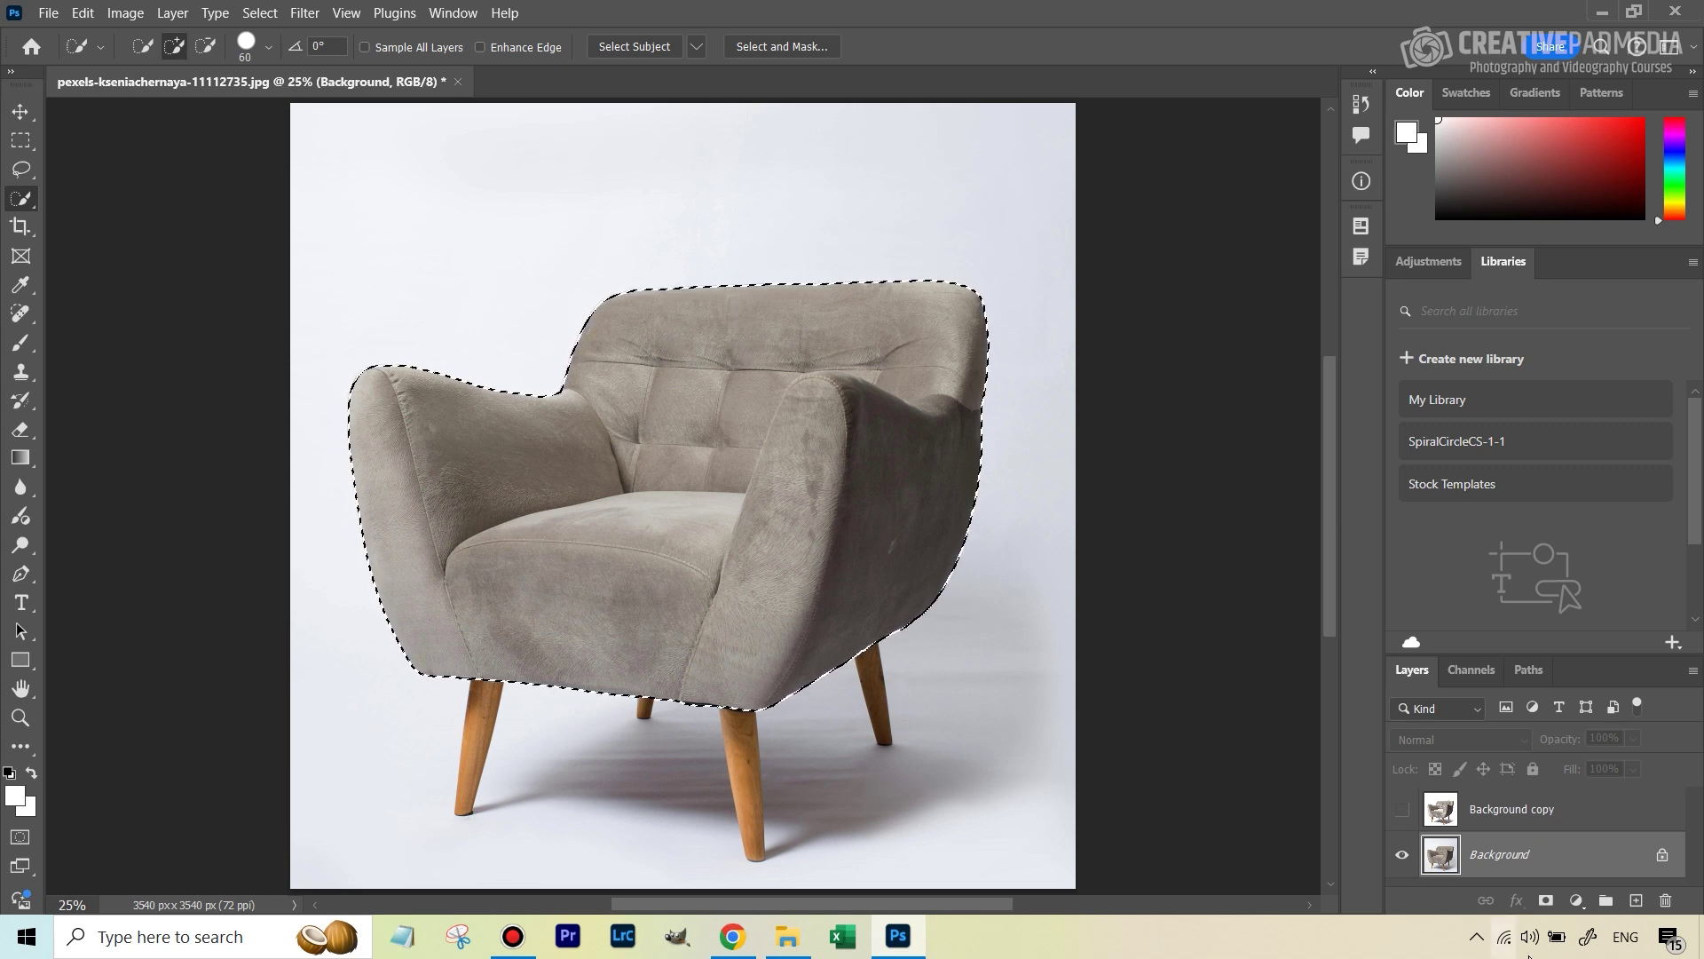
# - Show Background copy and give it an inverted layer mask from the chair selection
pyautogui.click(1528, 821)
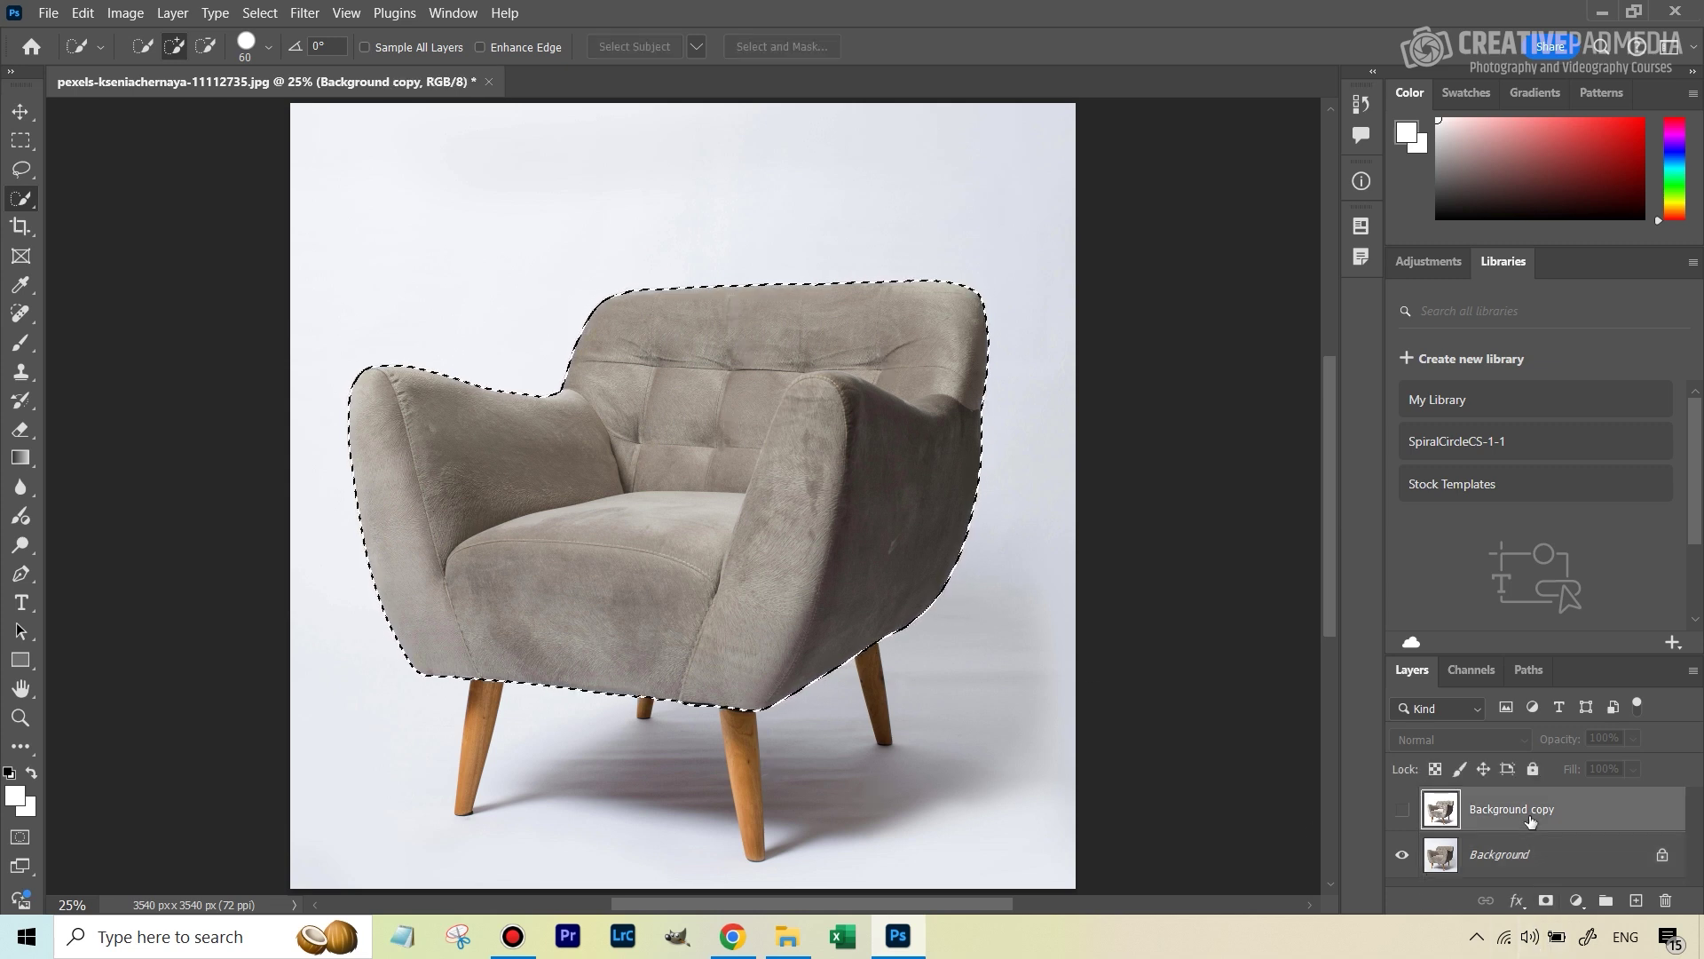
pyautogui.click(1403, 812)
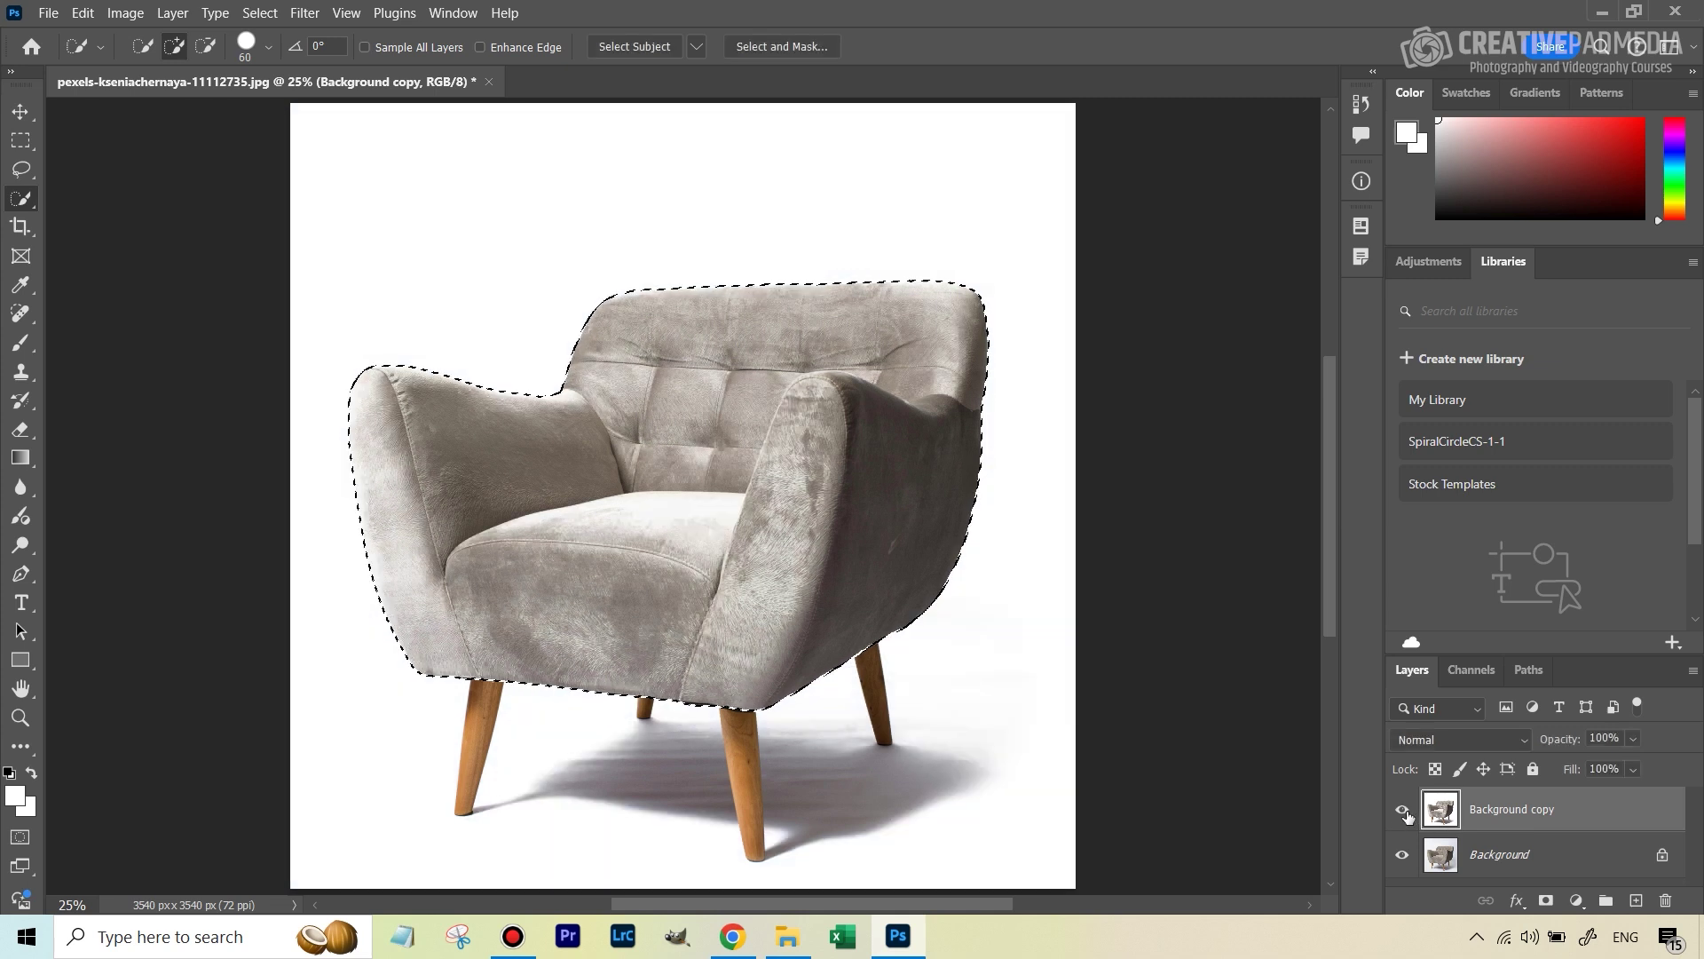
pyautogui.click(1545, 901)
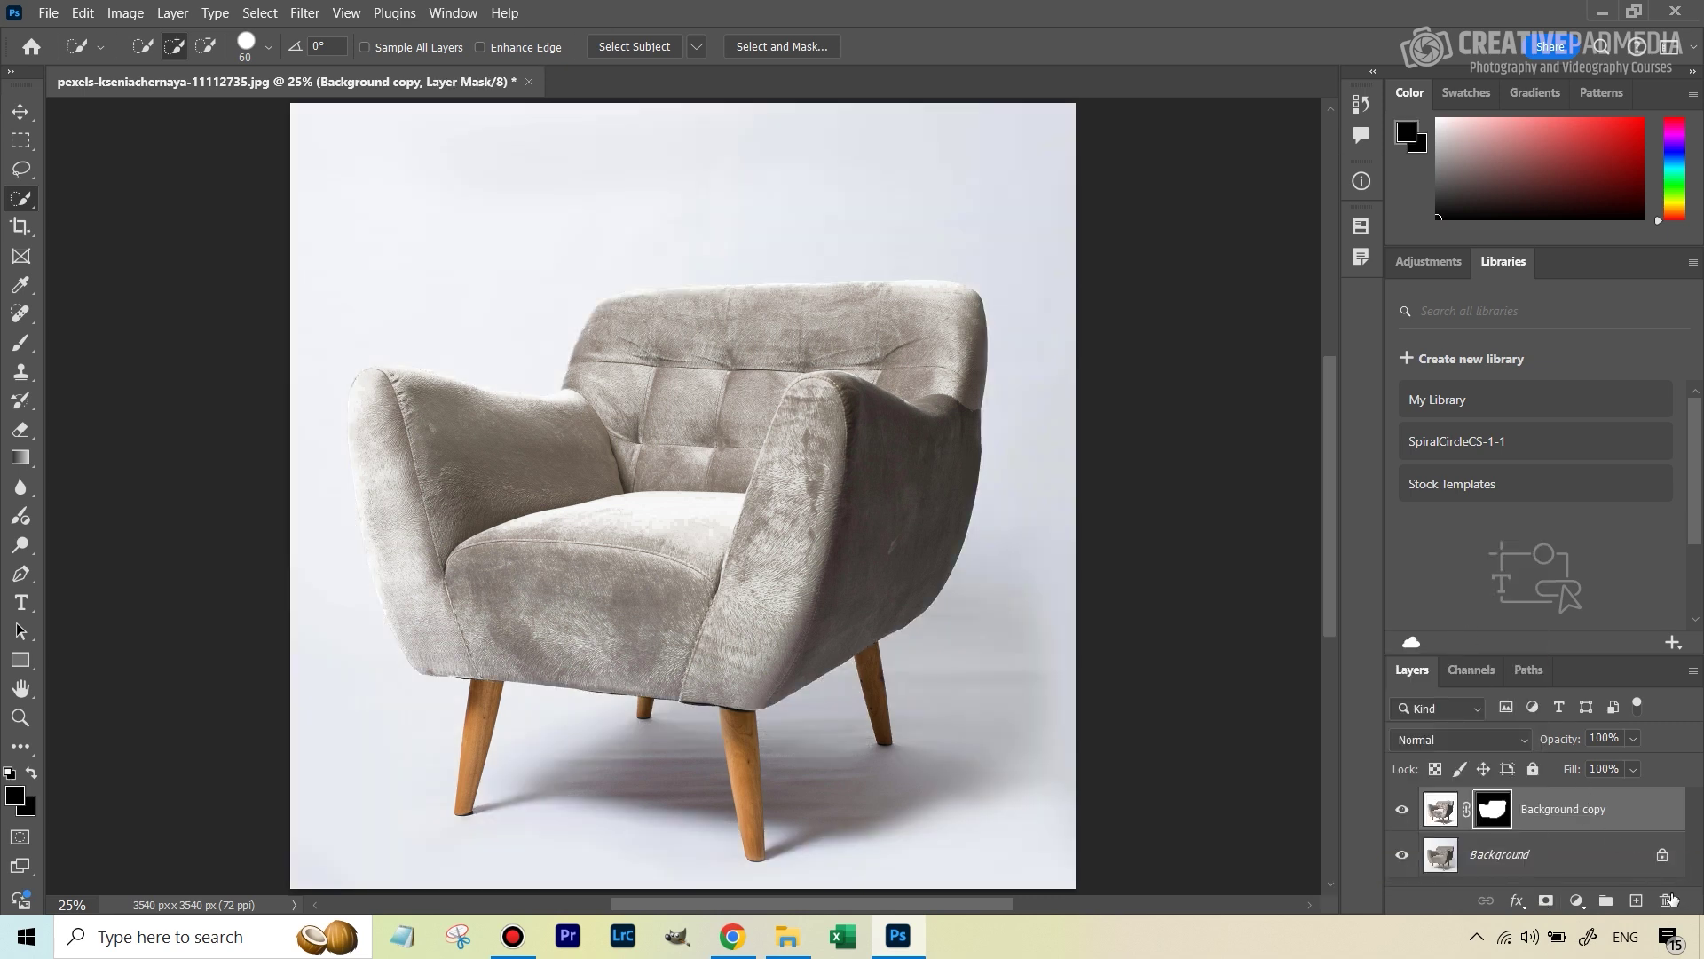
pyautogui.doubleClick(1495, 810)
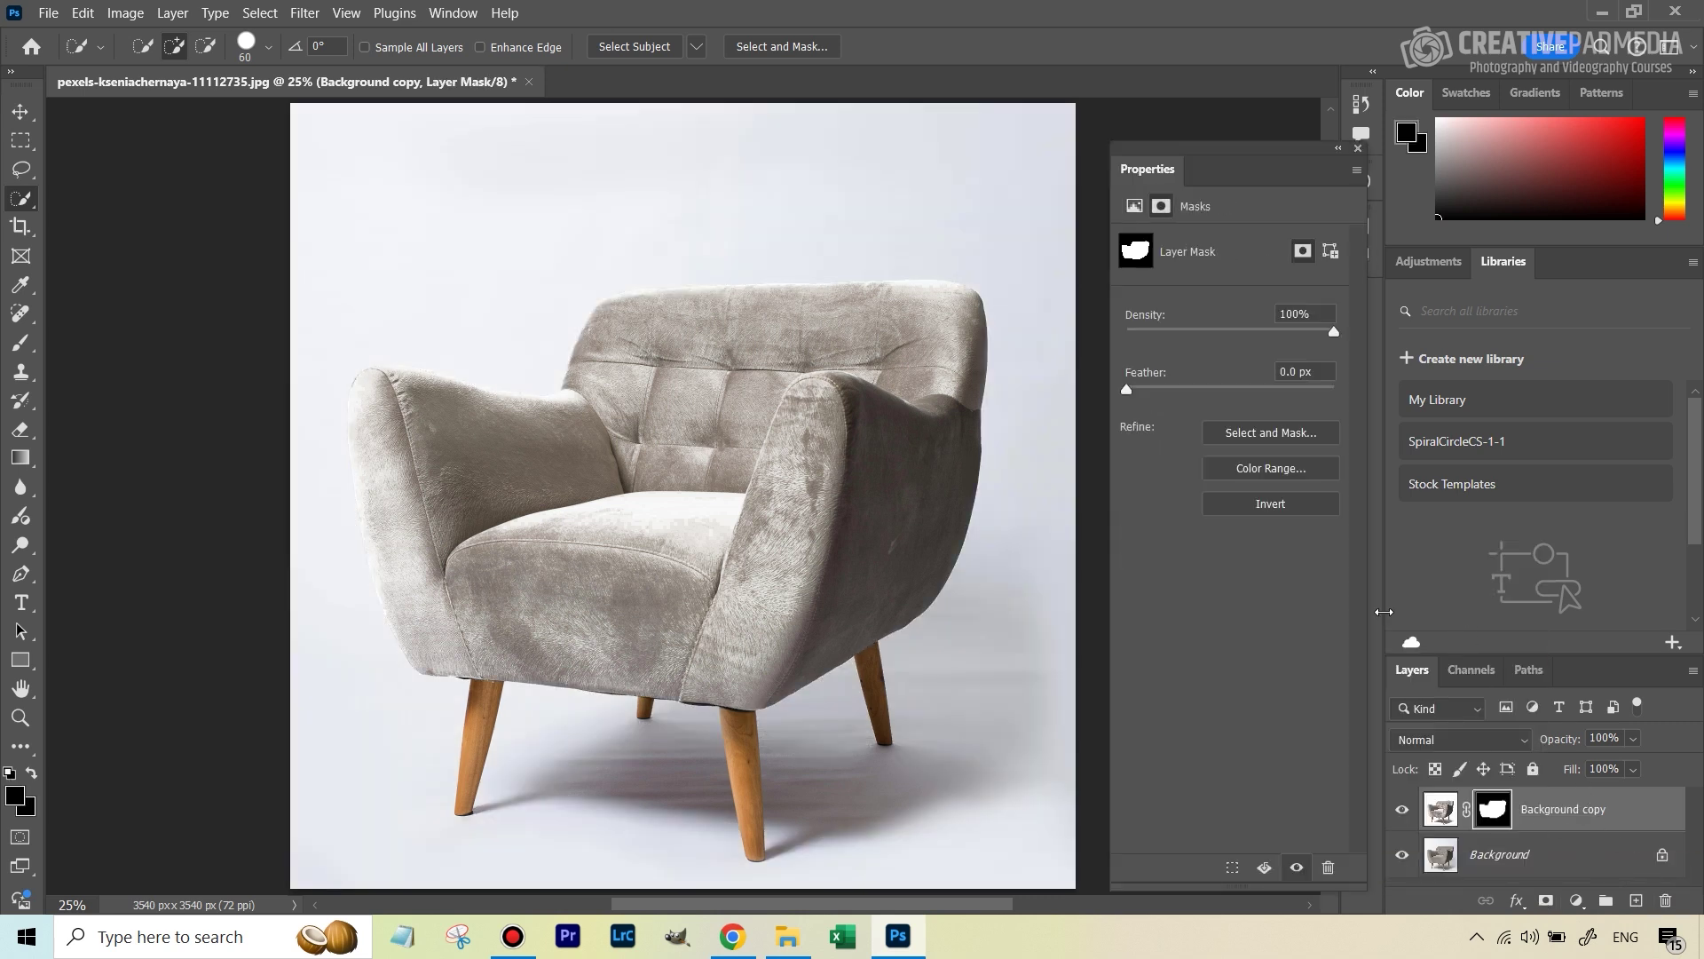
pyautogui.click(1308, 513)
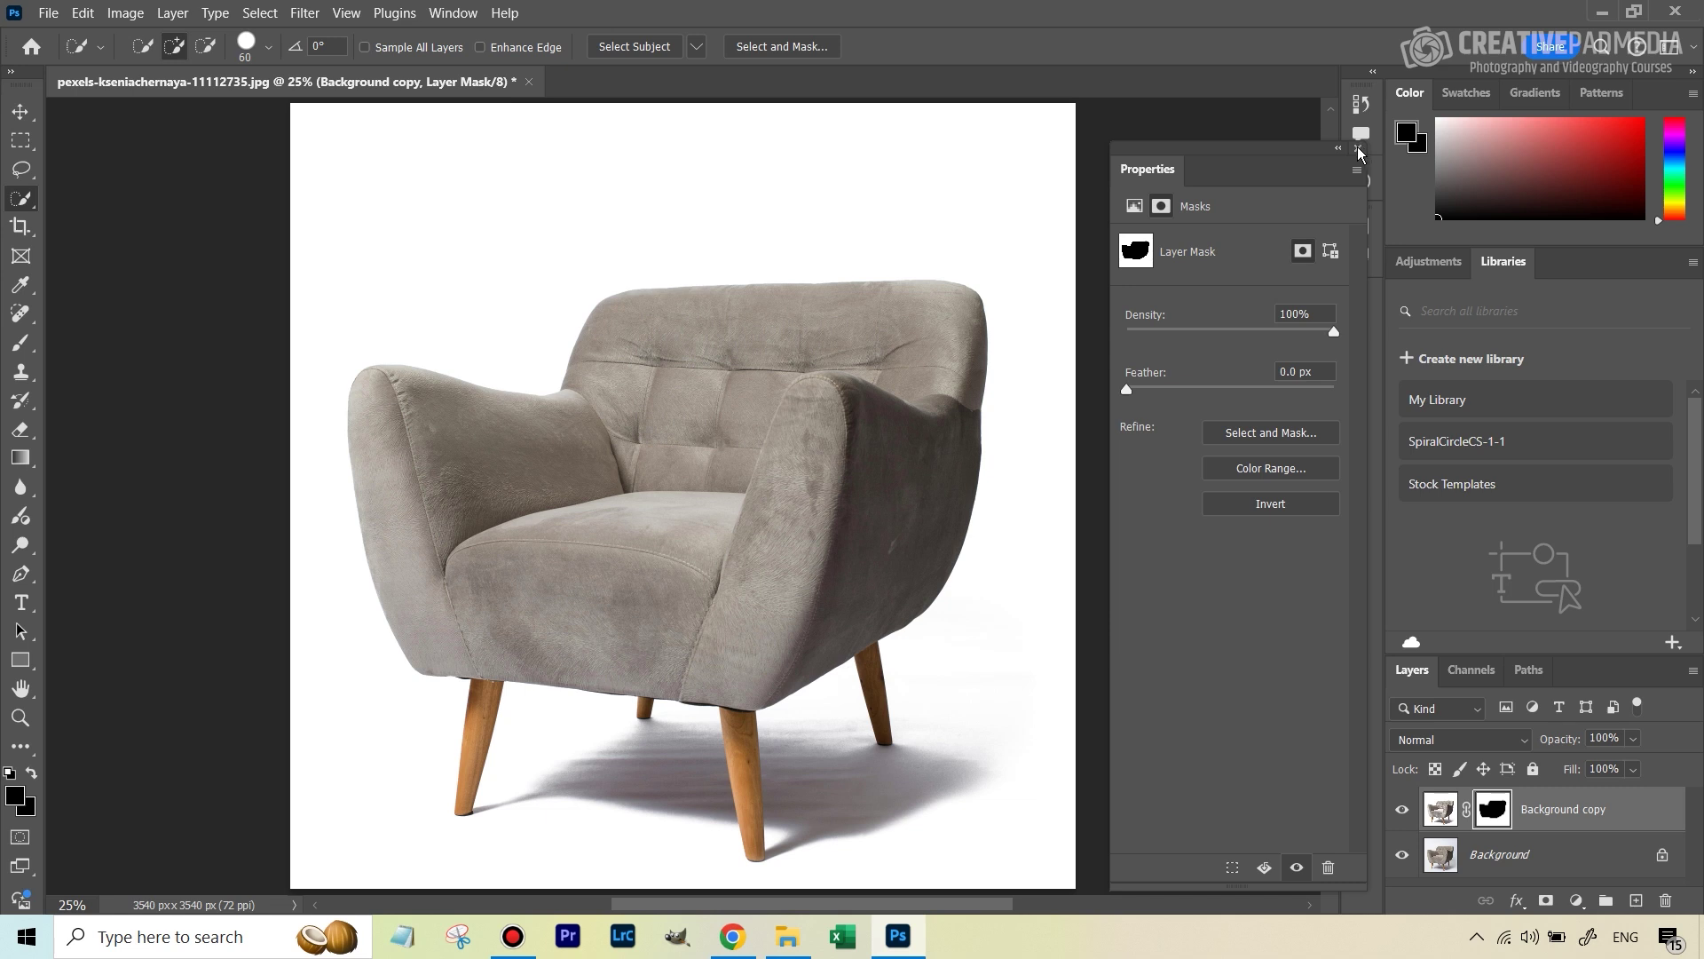
pyautogui.click(1359, 151)
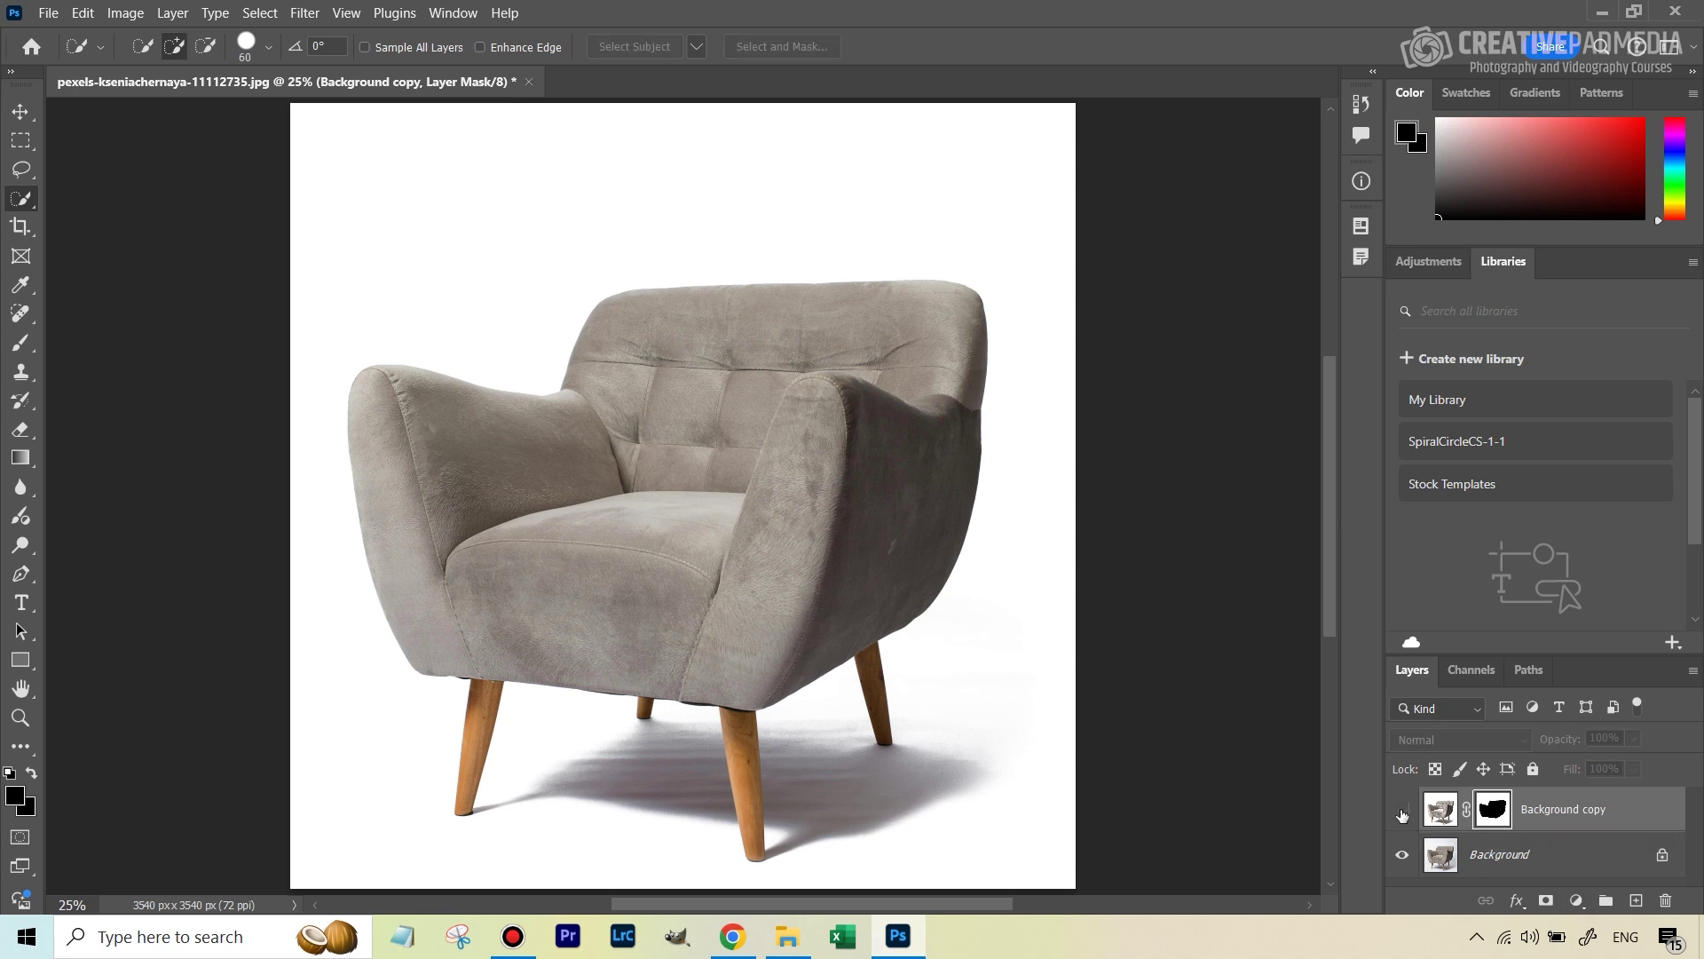
pyautogui.click(1402, 812)
pyautogui.click(1401, 812)
pyautogui.click(1403, 812)
pyautogui.click(1403, 812)
pyautogui.click(1402, 812)
pyautogui.click(1402, 812)
pyautogui.click(1403, 812)
pyautogui.click(1402, 812)
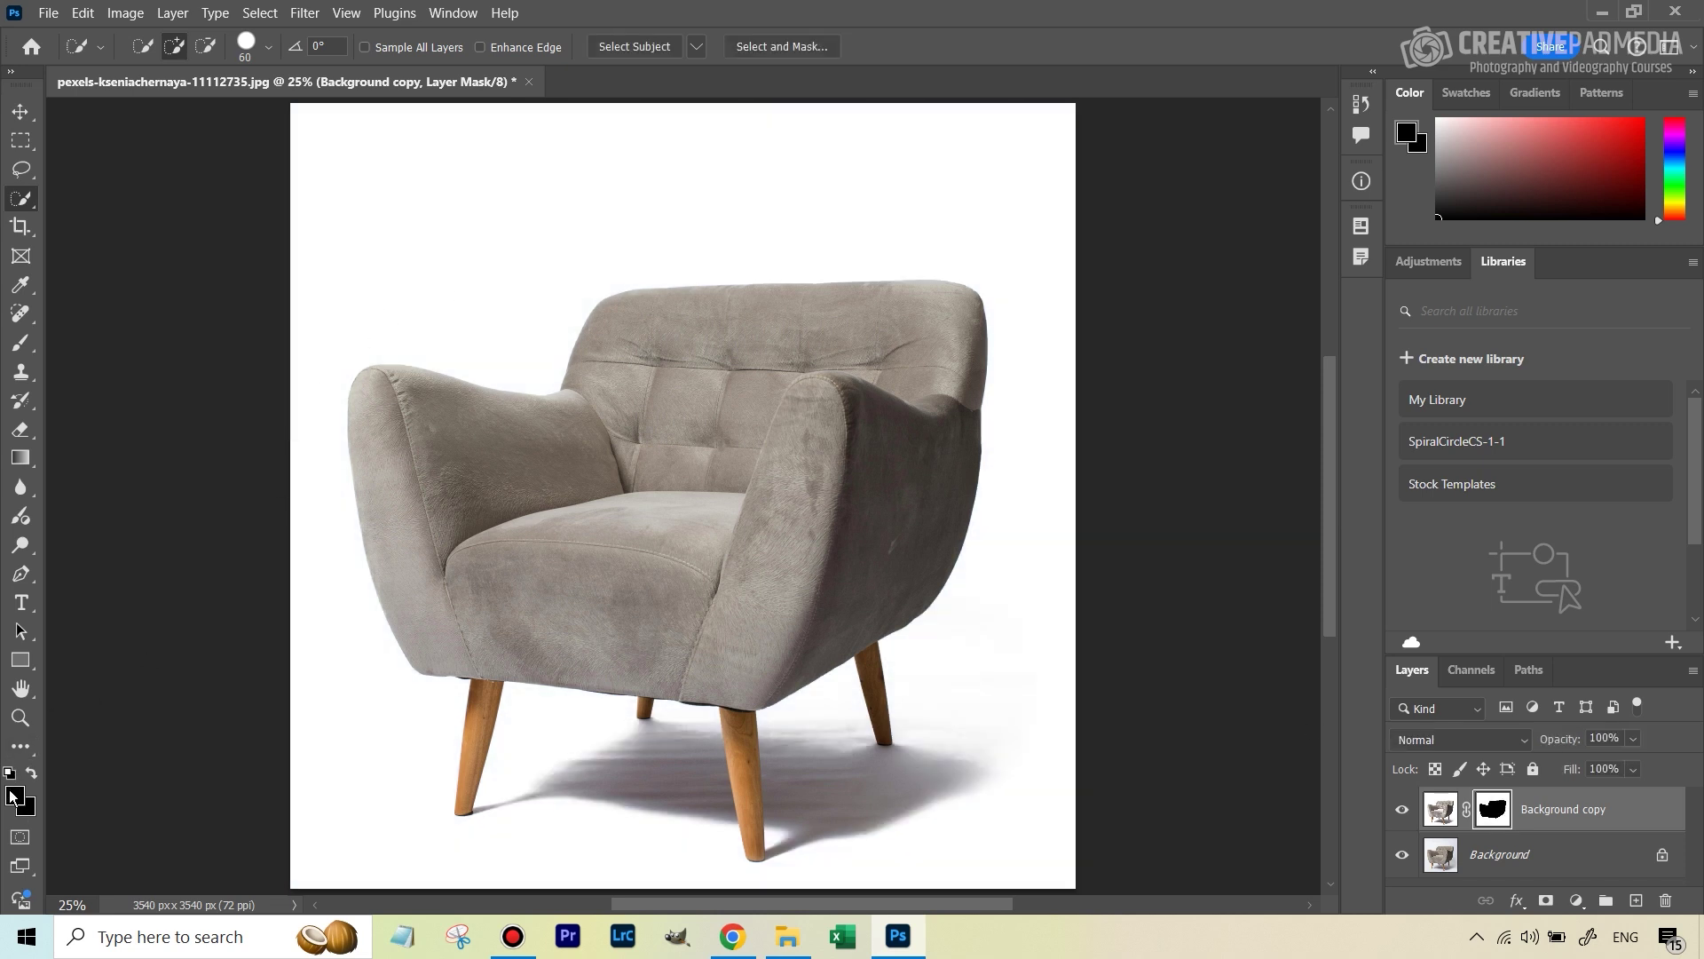
pyautogui.click(13, 796)
pyautogui.click(982, 170)
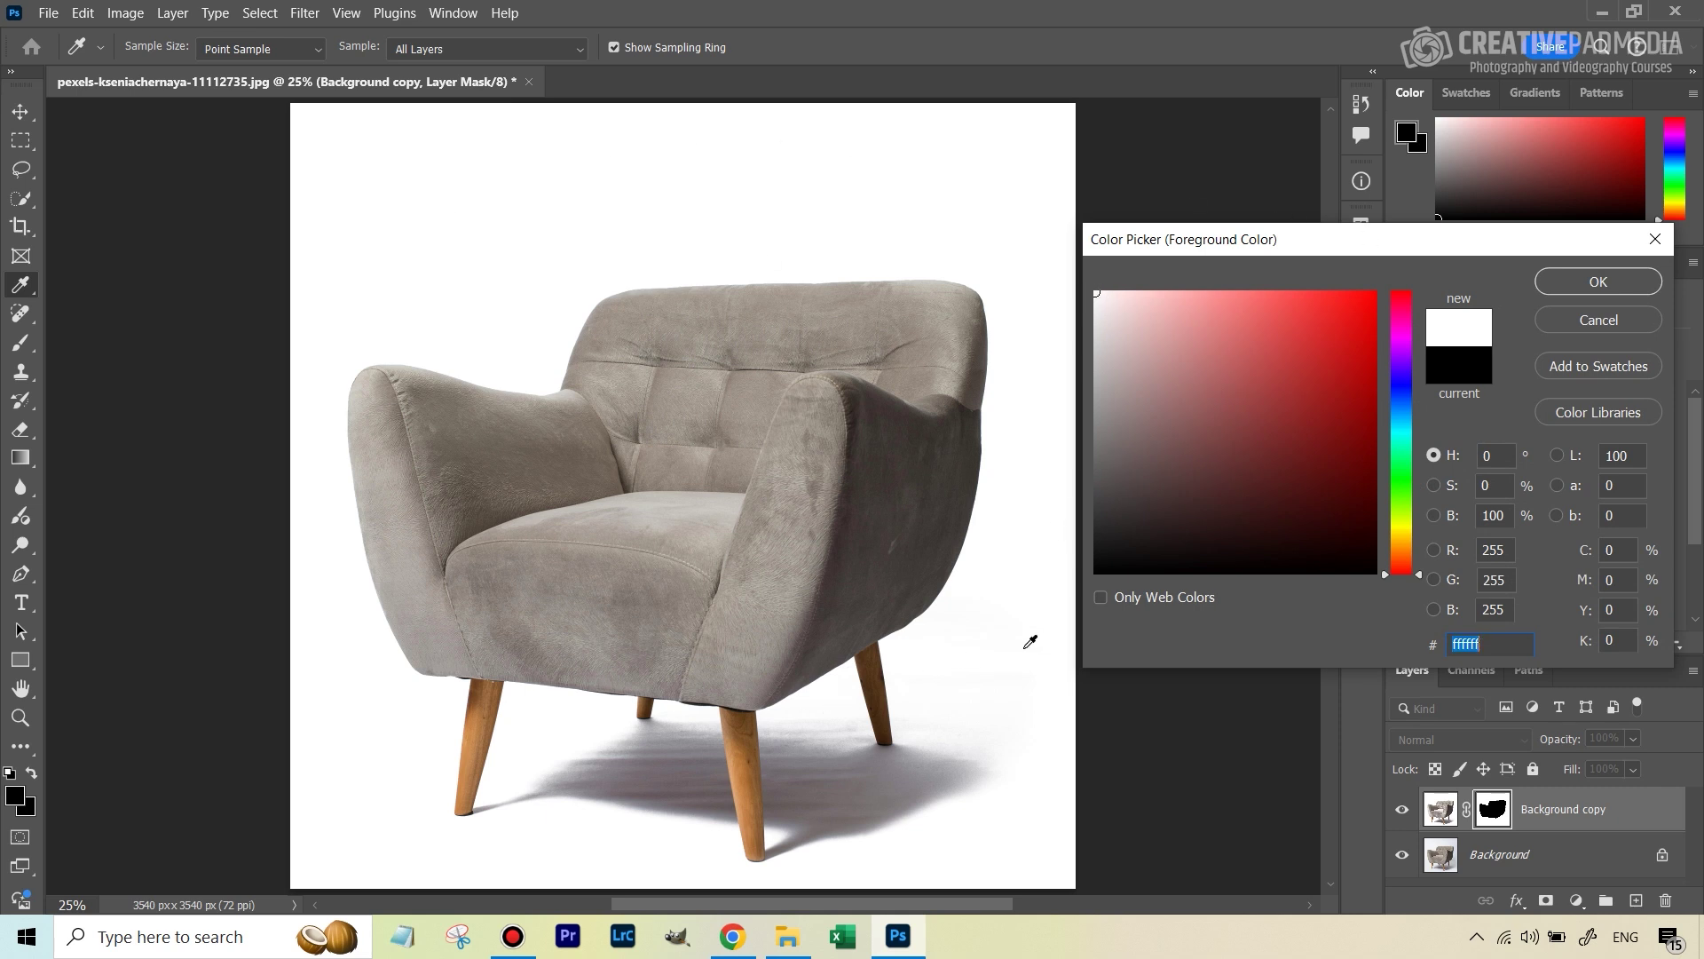
pyautogui.click(1598, 322)
pyautogui.press('w')
# - Feather the Background copy's layer mask to about 2.1 px, checking the chair's edge zoomed in
pyautogui.press('z')
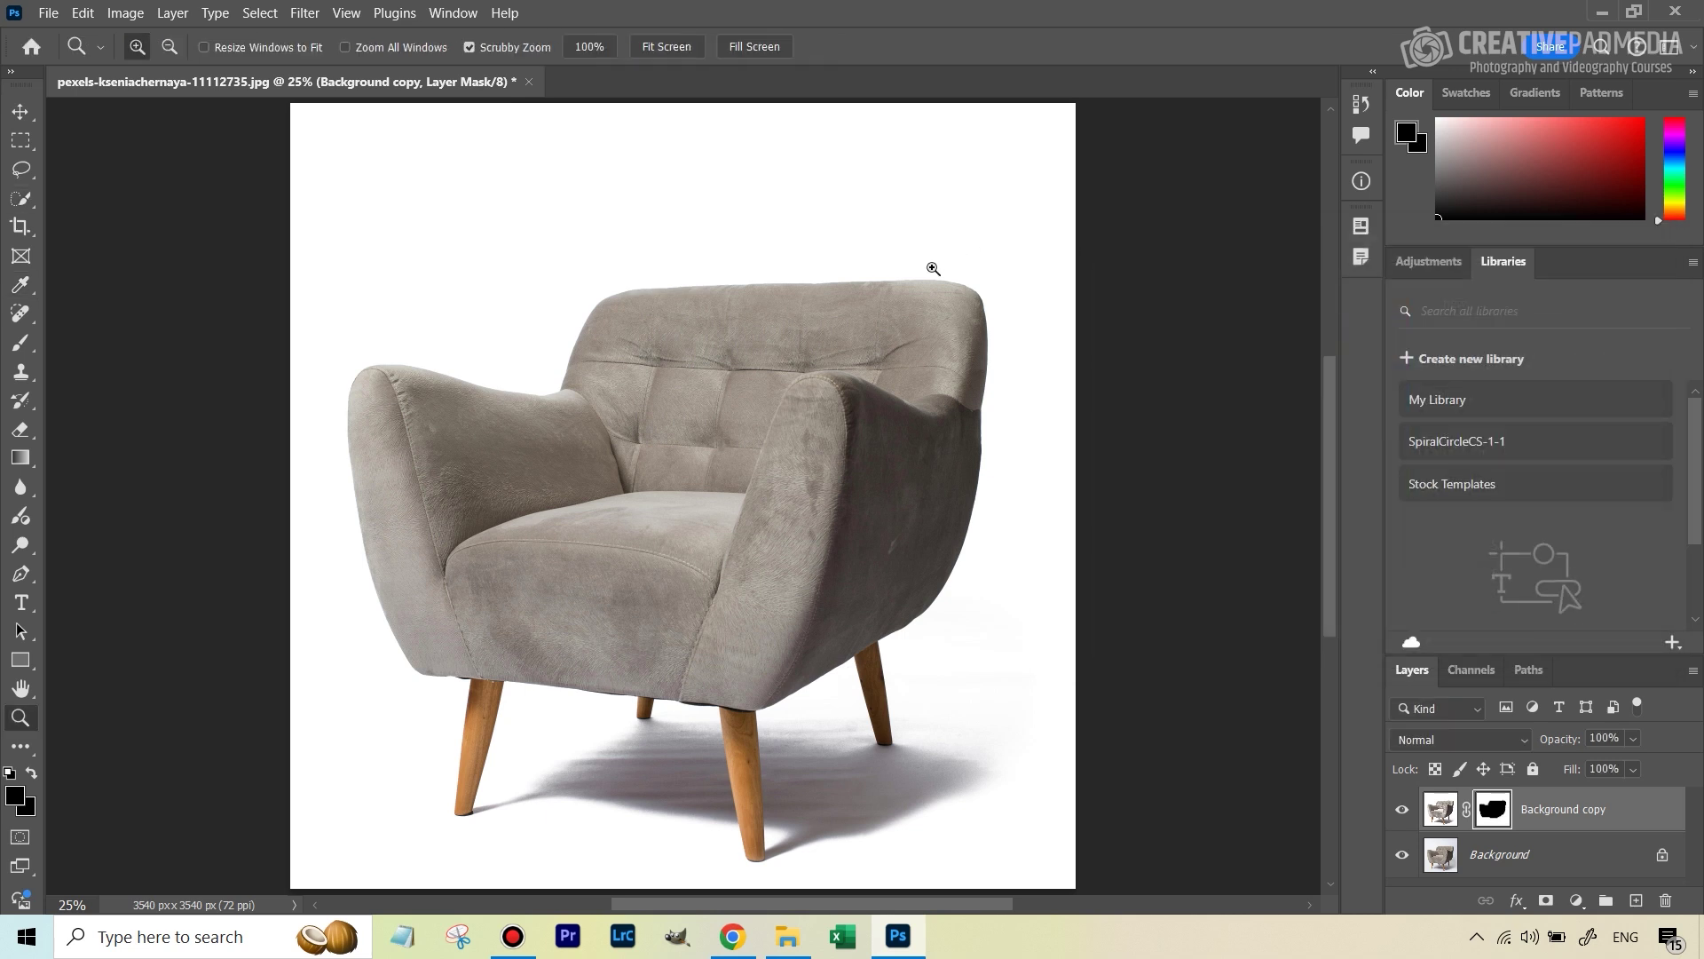
pyautogui.moveTo(933, 274); pyautogui.dragTo(1092, 274)
pyautogui.press('w')
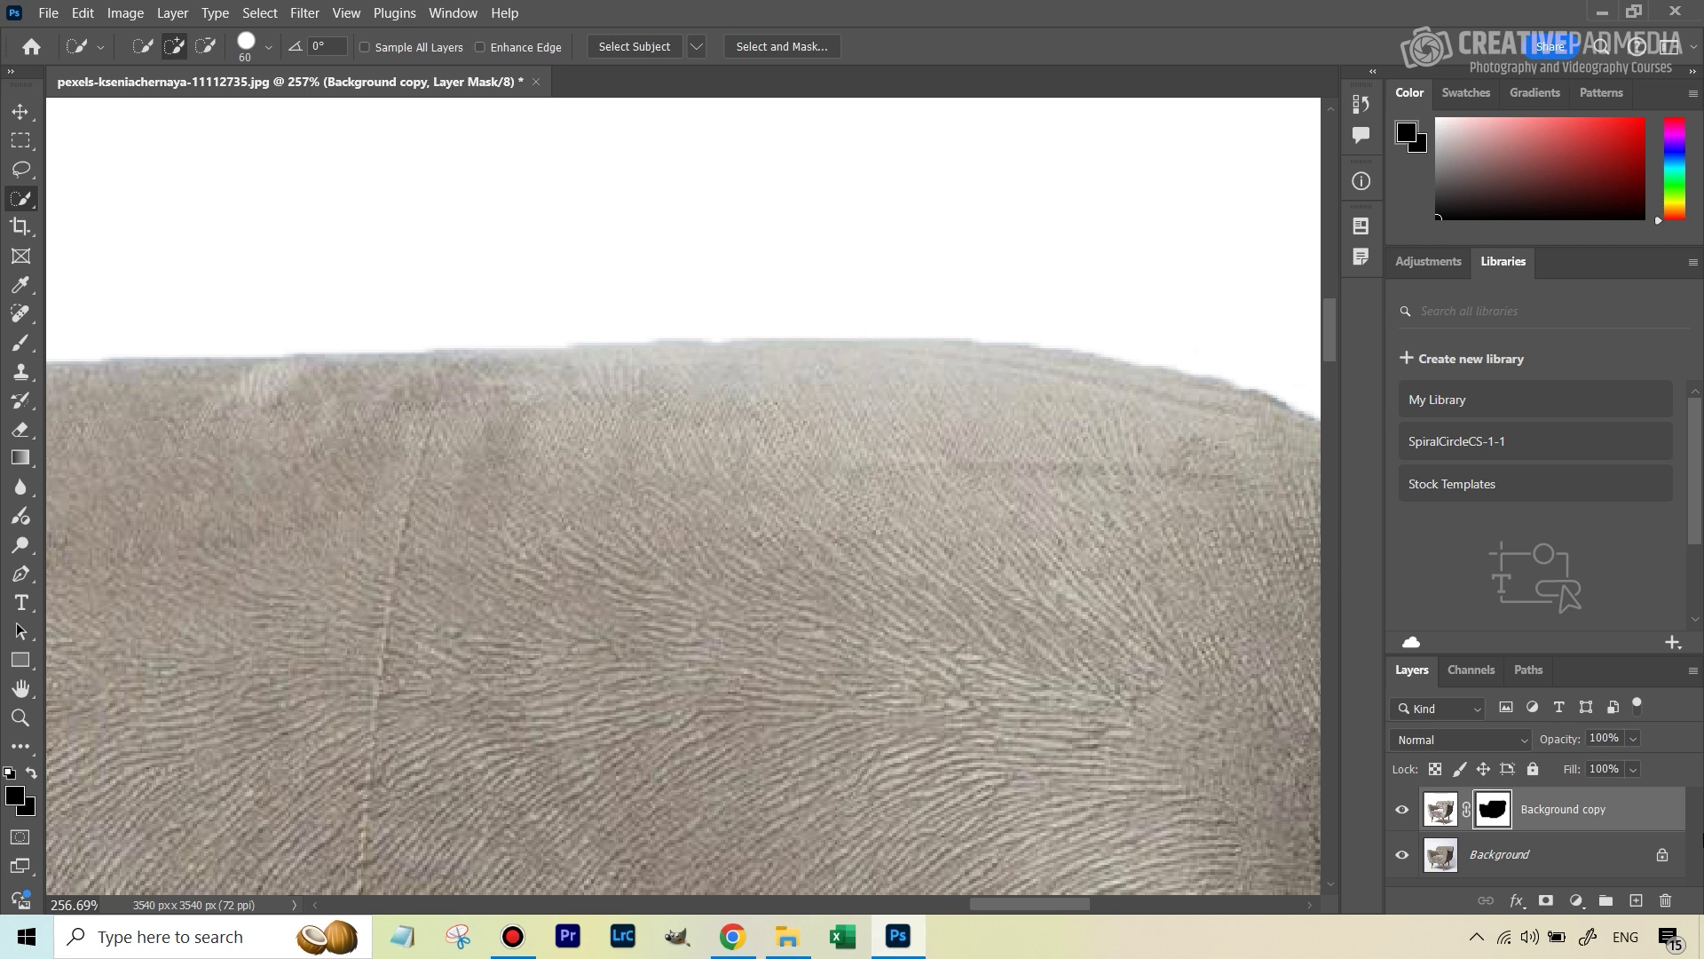
pyautogui.doubleClick(1494, 812)
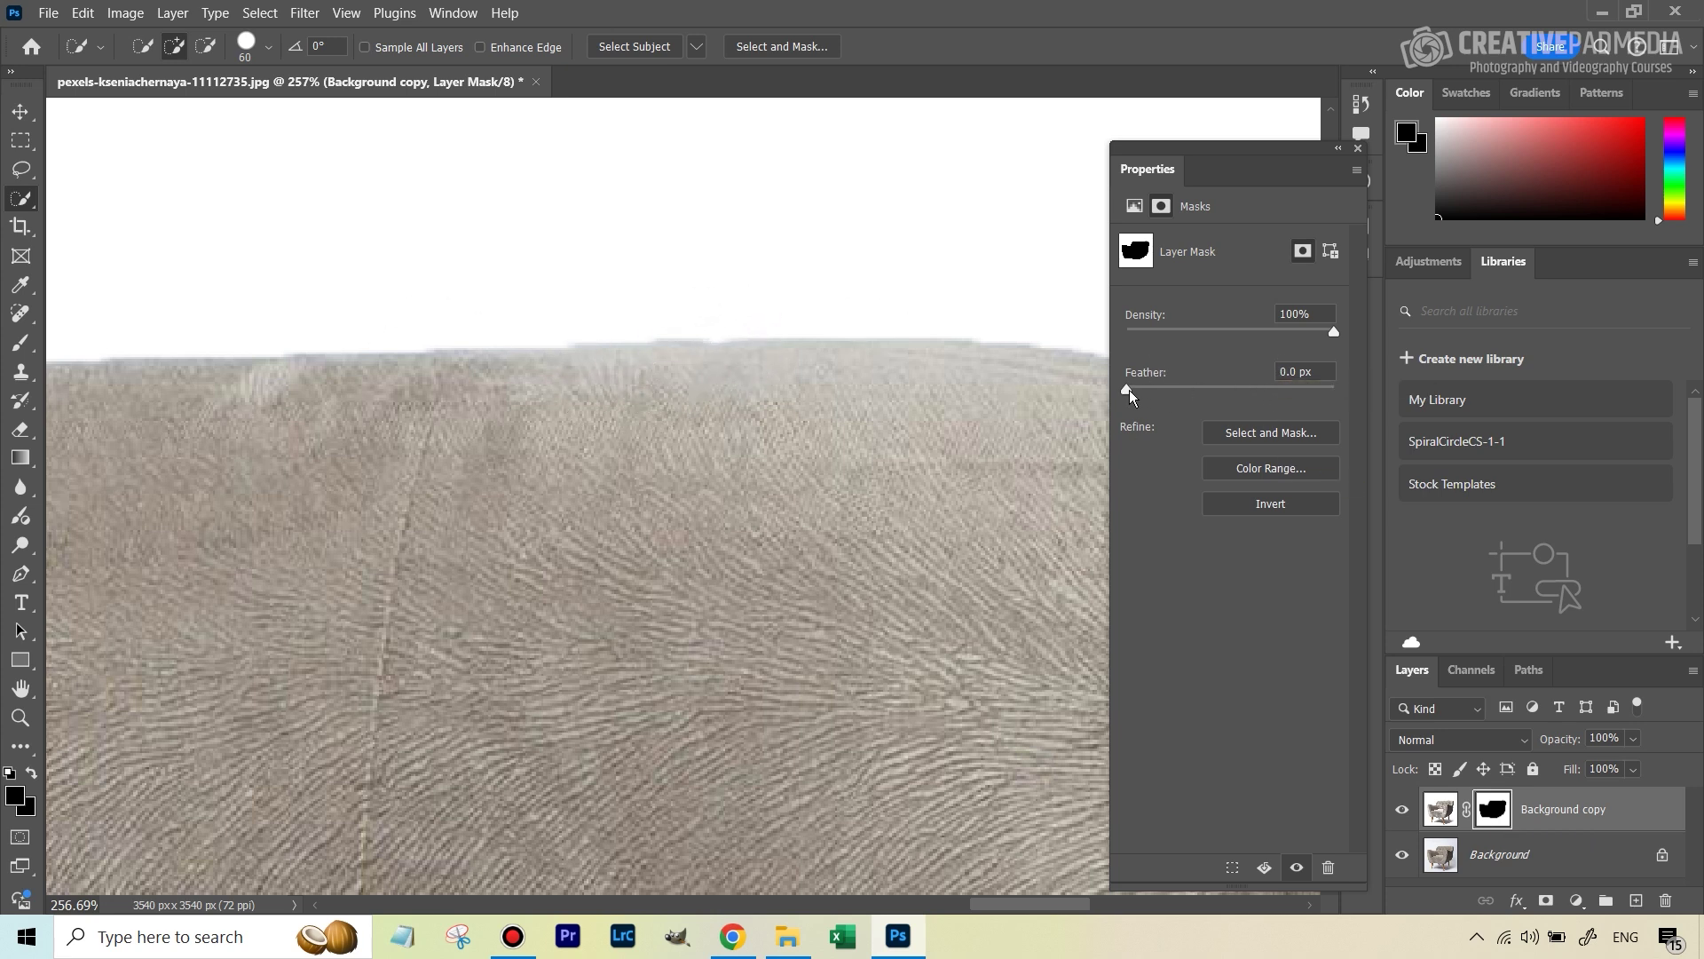
pyautogui.moveTo(1132, 388); pyautogui.dragTo(1183, 394)
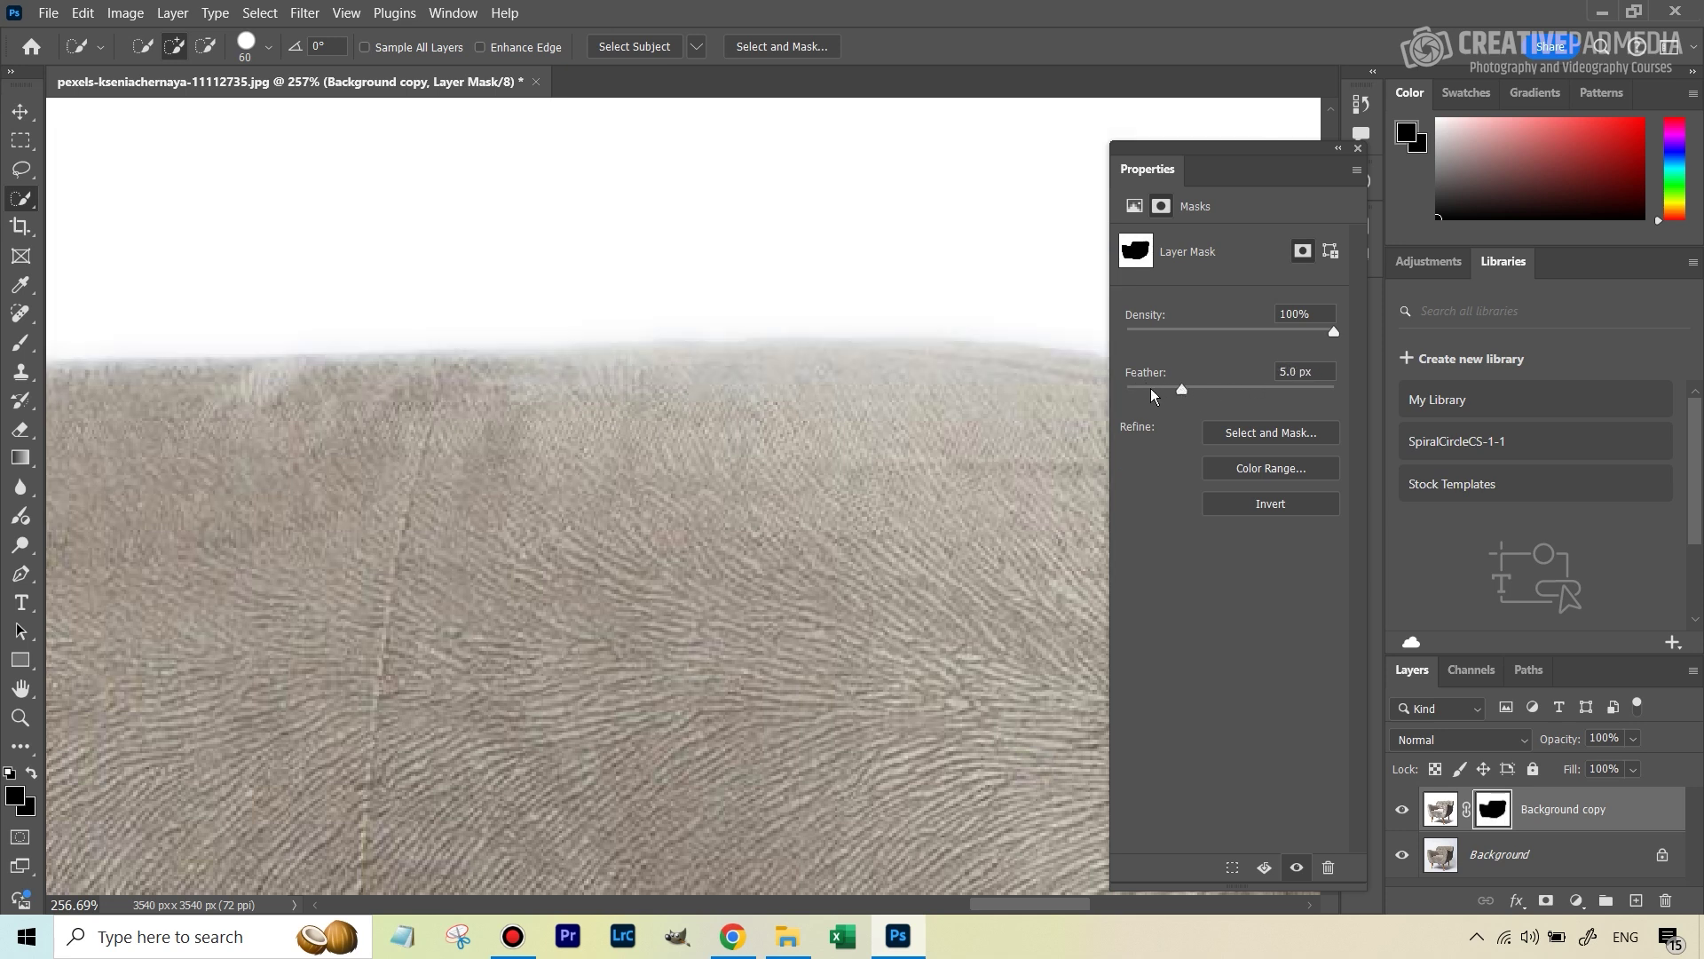
pyautogui.click(1152, 390)
pyautogui.moveTo(1151, 392); pyautogui.dragTo(1153, 394)
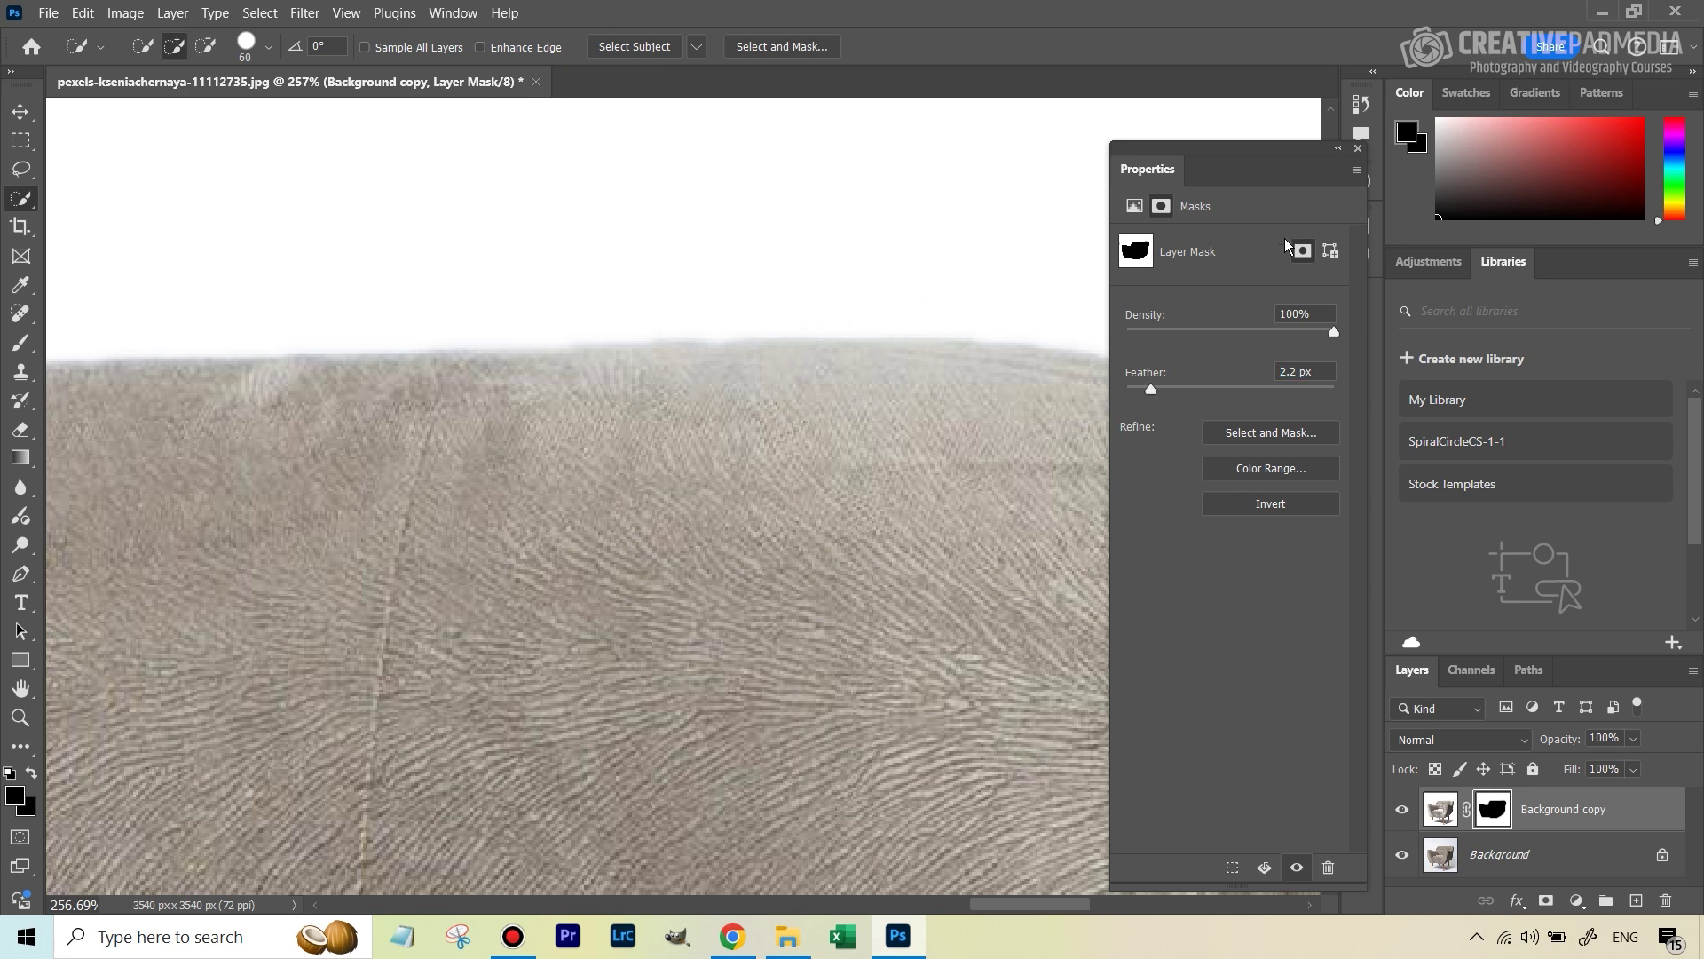
pyautogui.click(1358, 149)
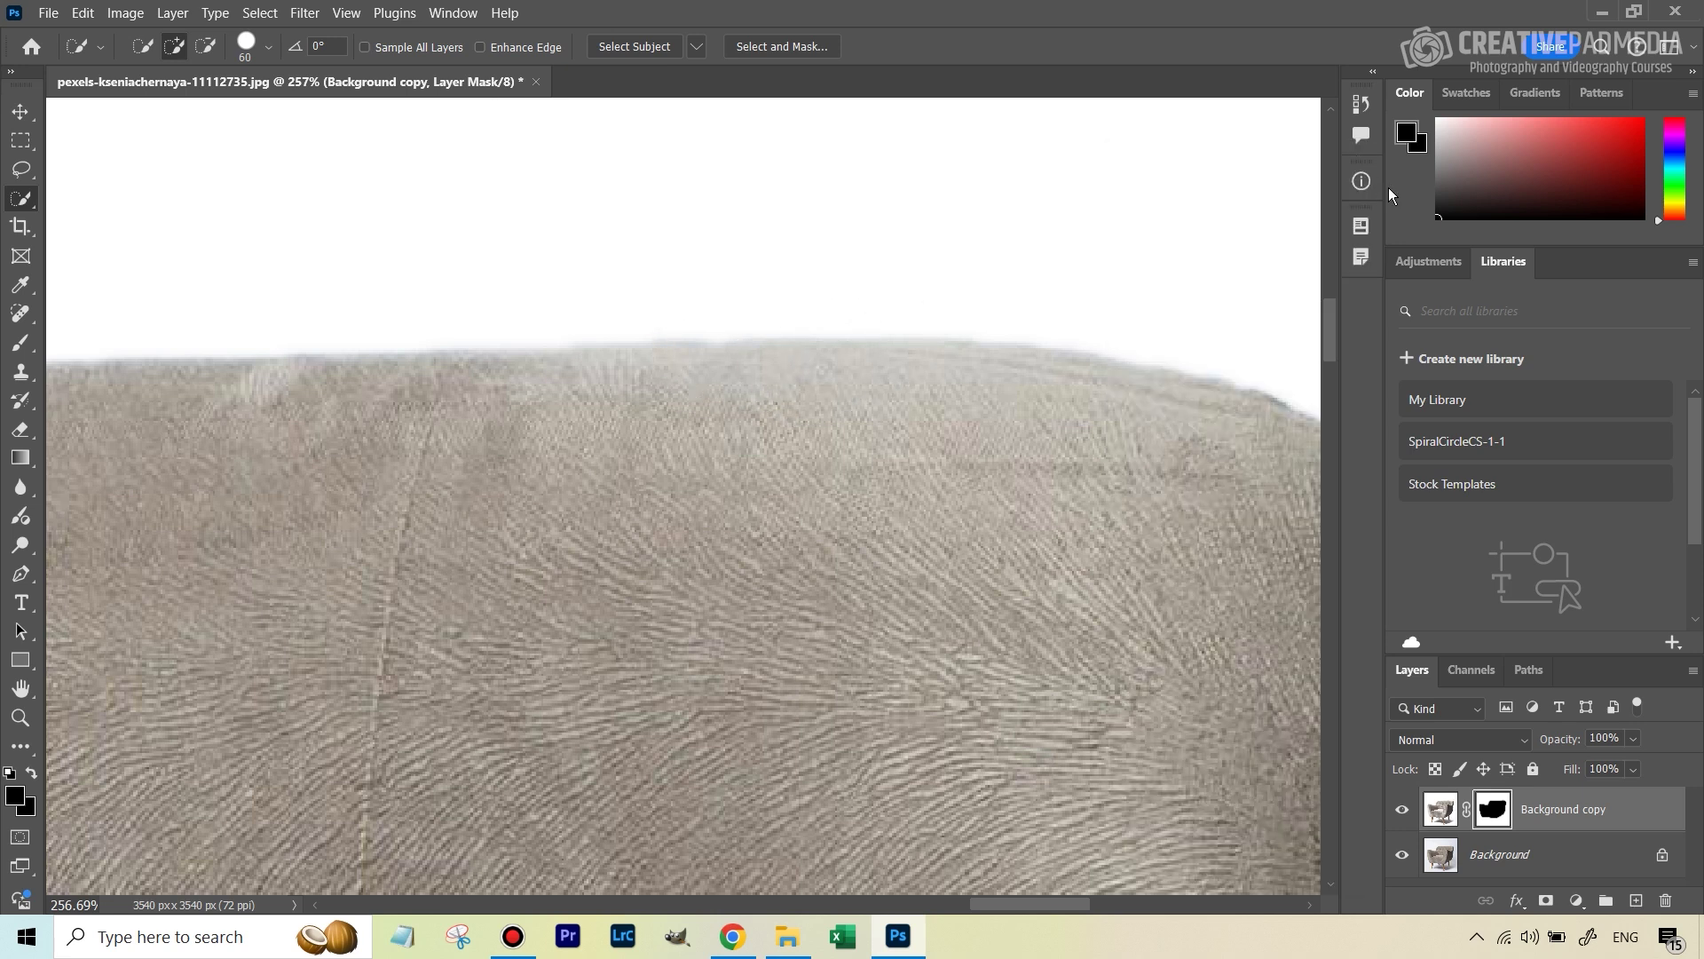
pyautogui.hotkey('ctrl', '0')
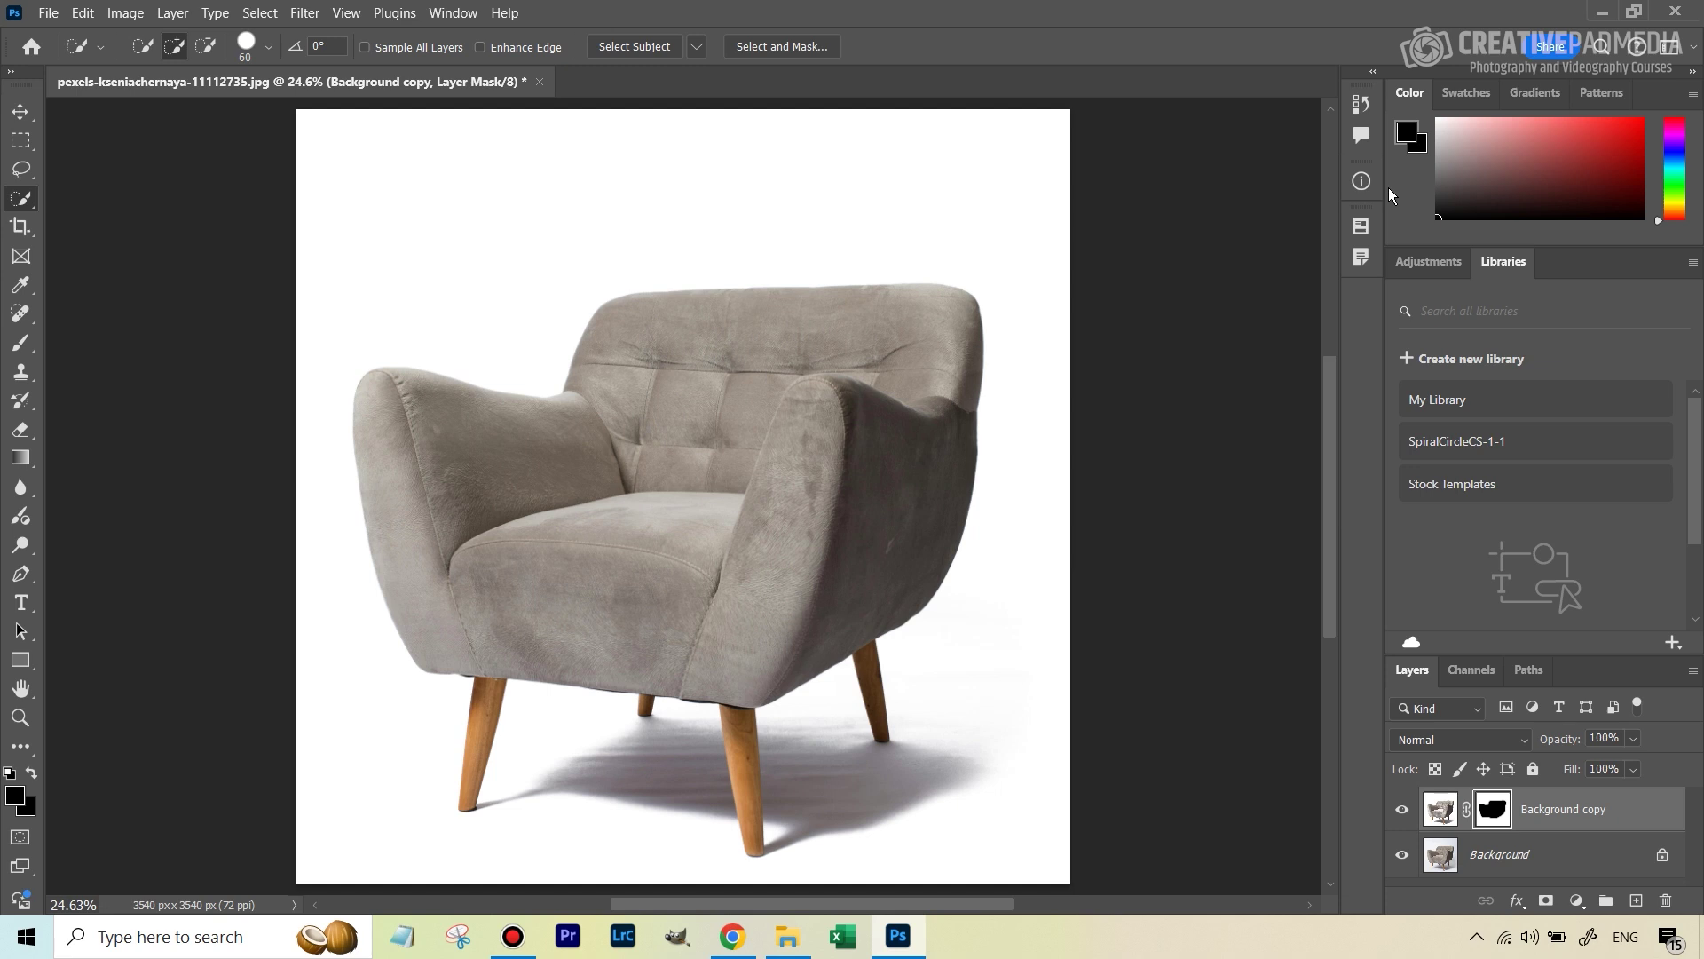